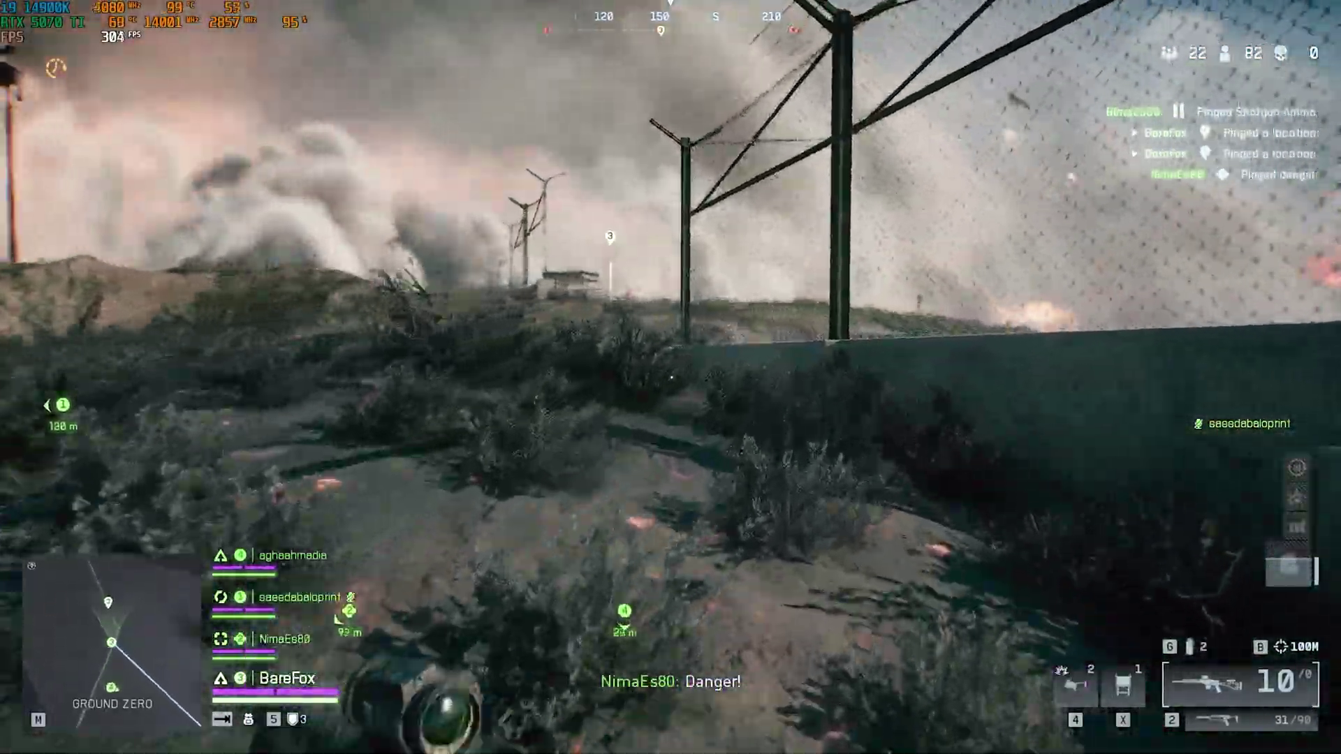
{"action": "key", "text": "1"}
{"action": "key", "text": "w"}
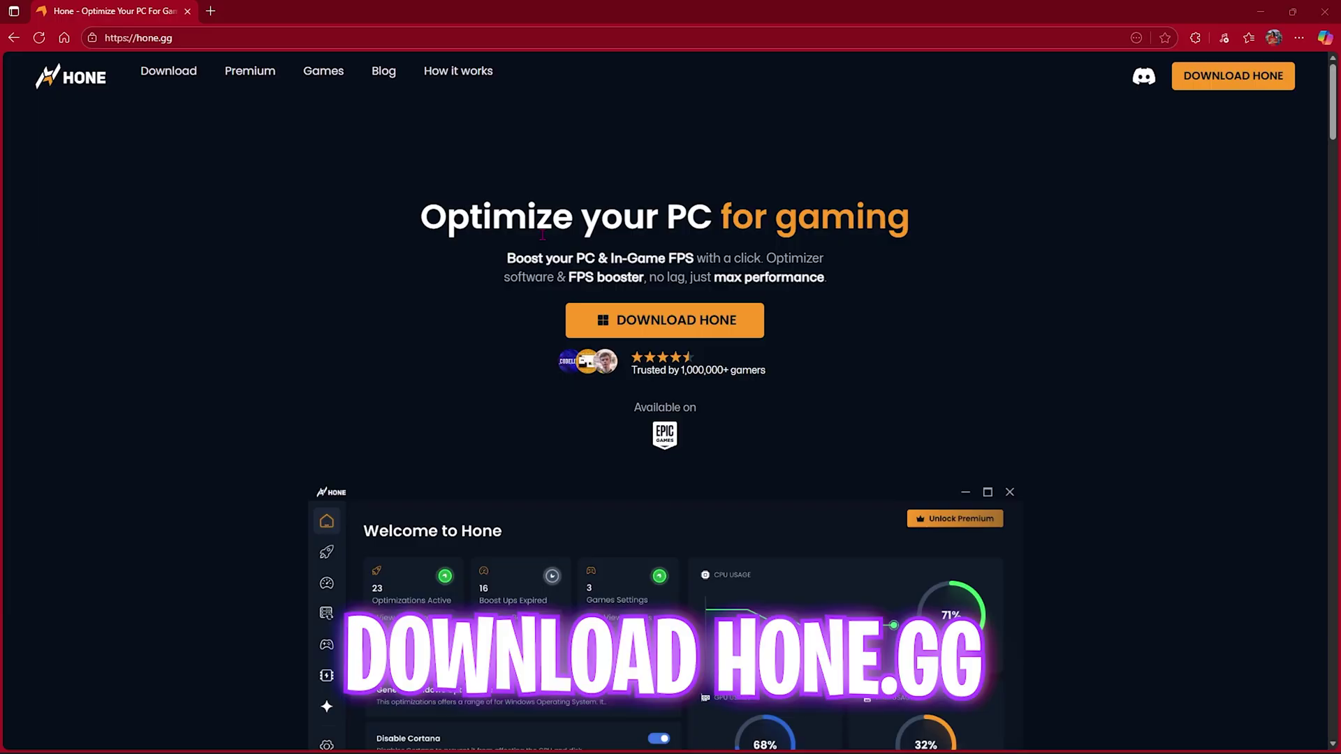
- Download the Hone optimizer from the hone.gg home page
{"action": "left_click_drag", "start_coordinate": [503, 258], "coordinate": [824, 259]}
{"action": "left_click", "coordinate": [655, 325]}
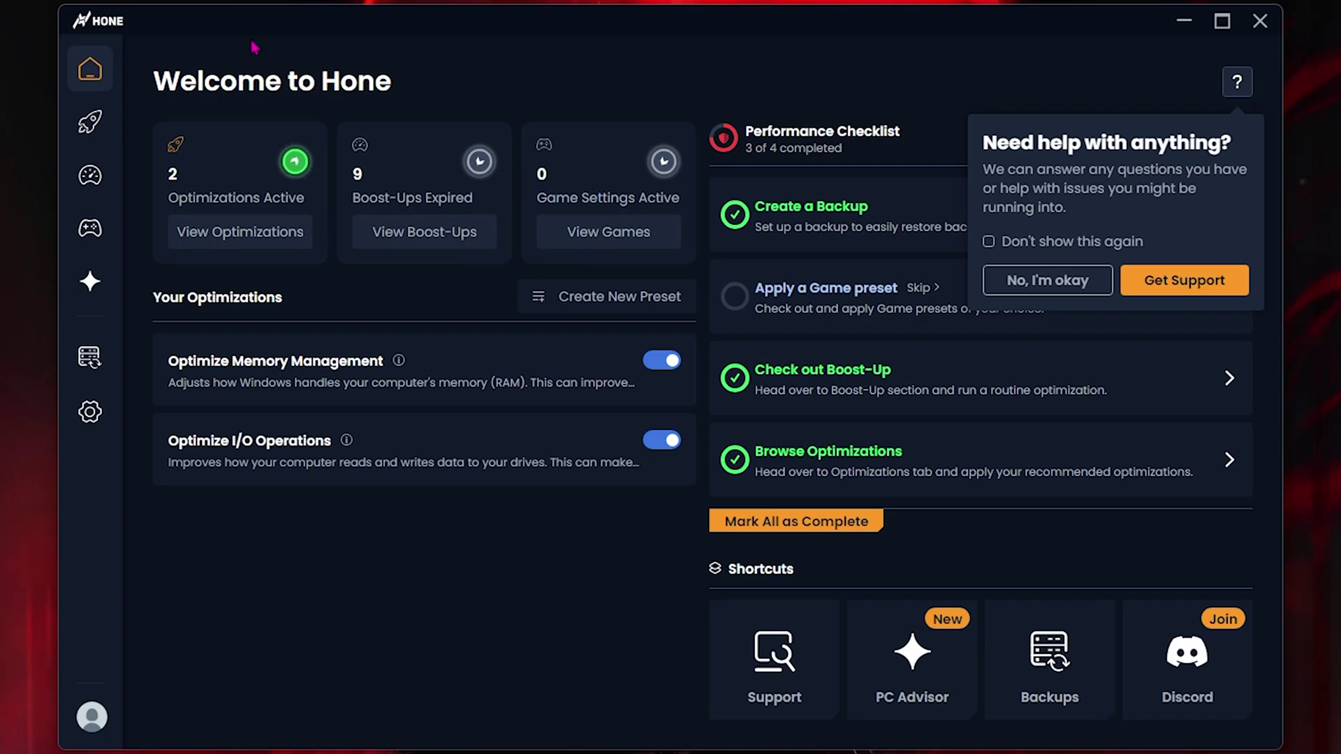
- Dismiss the help prompt in Hone and create a system backup named "Hone Backup"
{"action": "left_click", "coordinate": [1055, 282]}
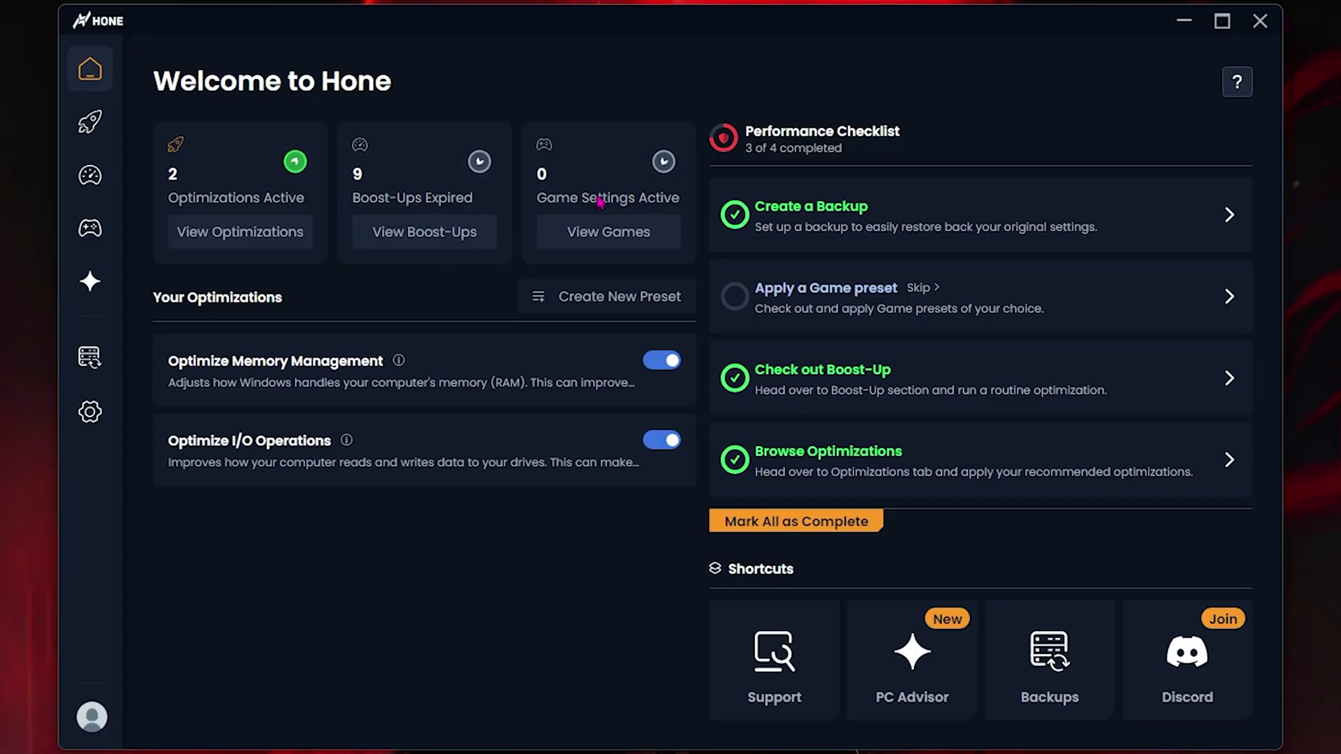
{"action": "left_click", "coordinate": [803, 215]}
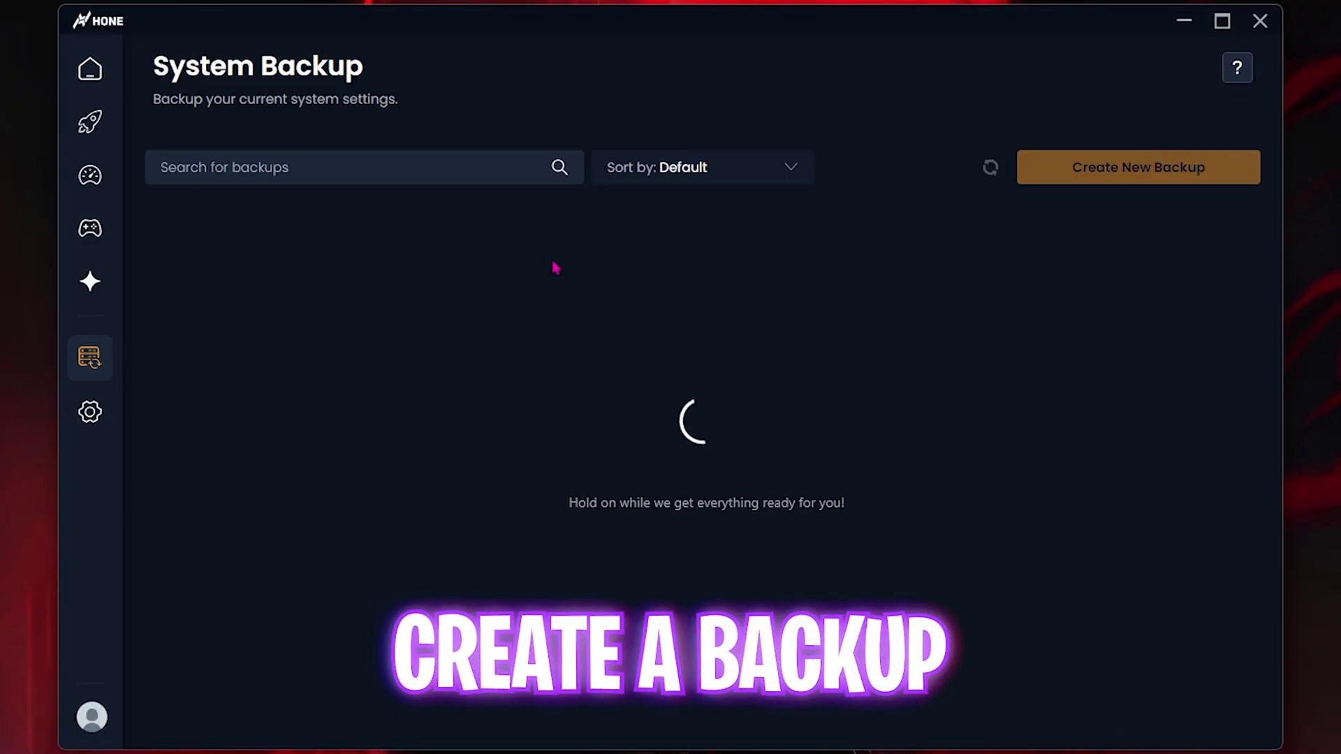
{"action": "left_click", "coordinate": [1102, 173]}
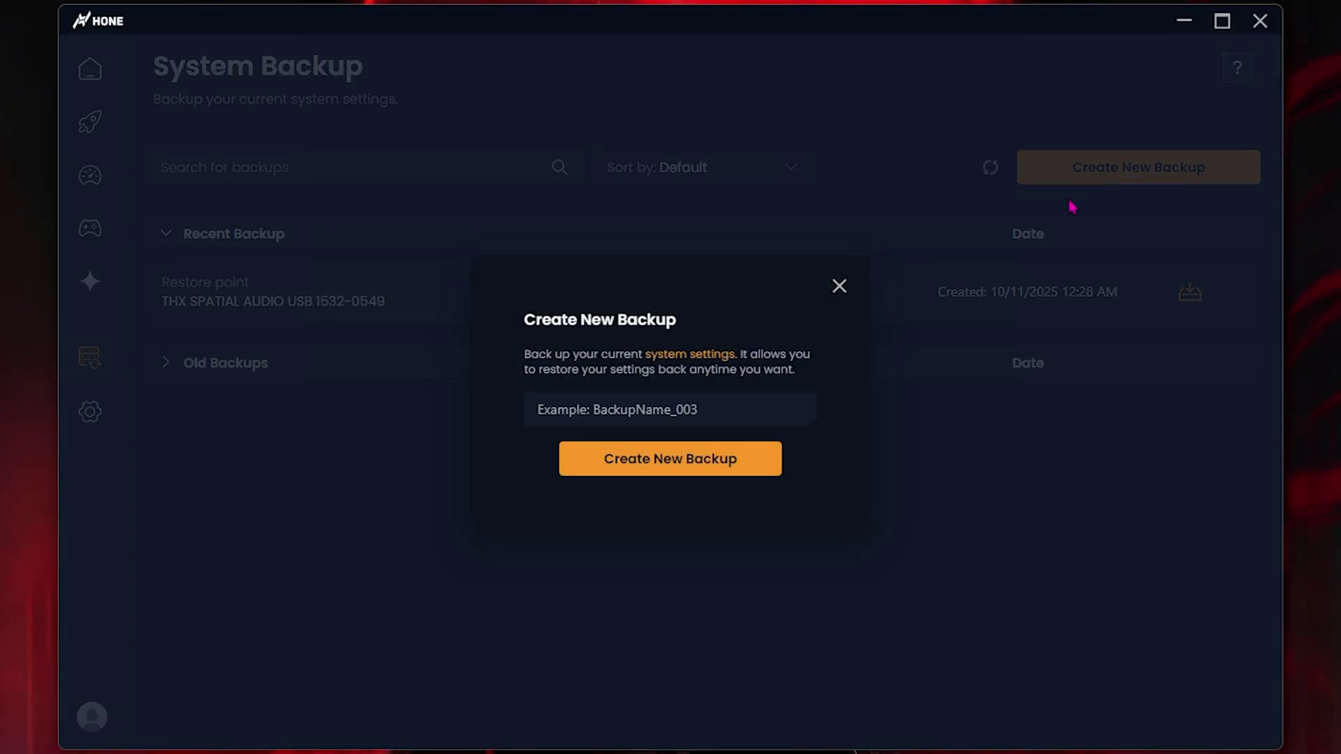
{"action": "left_click", "coordinate": [623, 403]}
{"action": "type", "text": "Ho"}
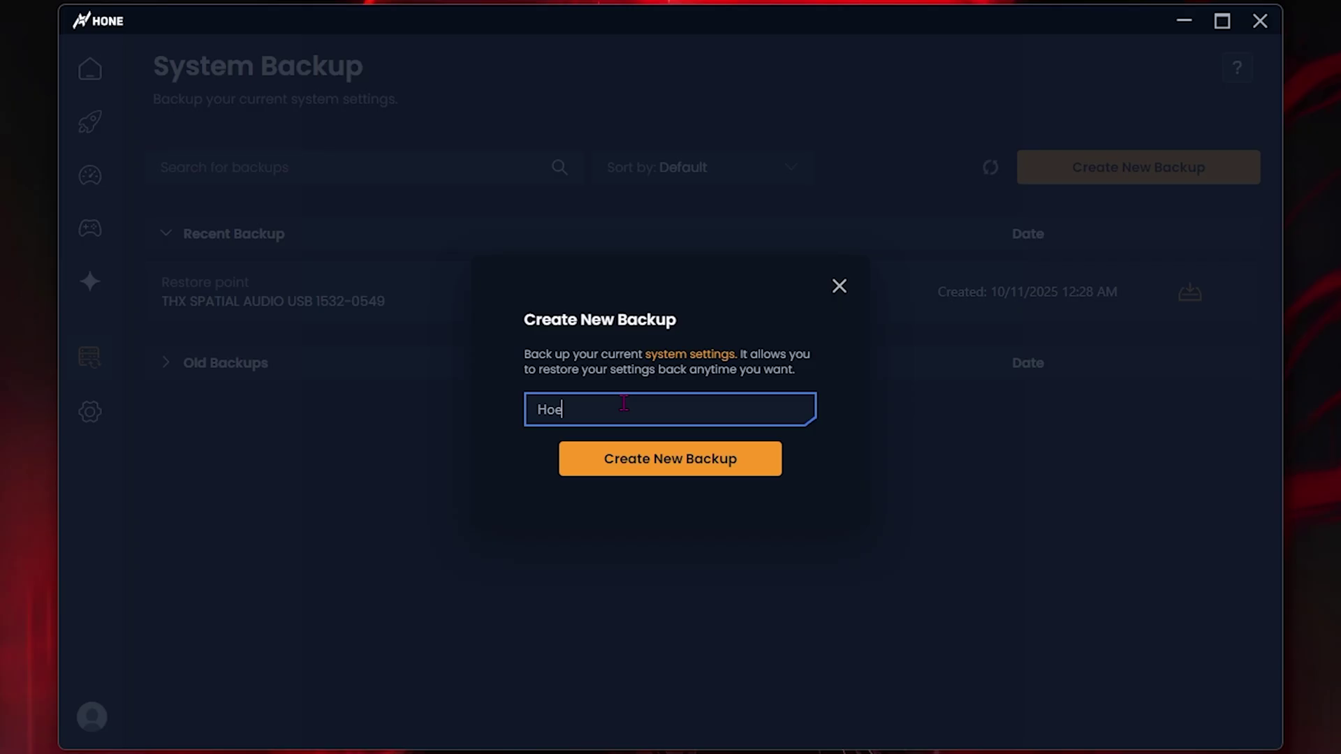
{"action": "type", "text": "ne Backup"}
{"action": "left_click", "coordinate": [649, 469]}
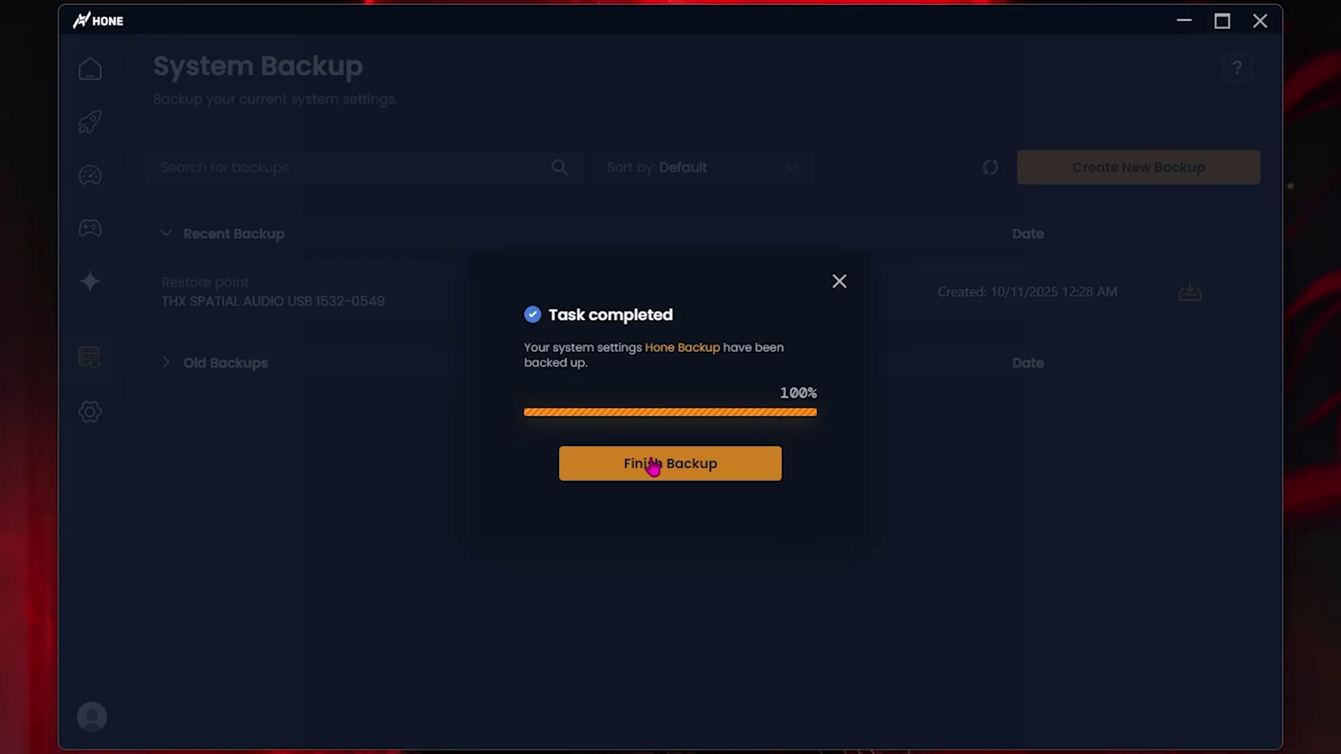
{"action": "left_click", "coordinate": [644, 471]}
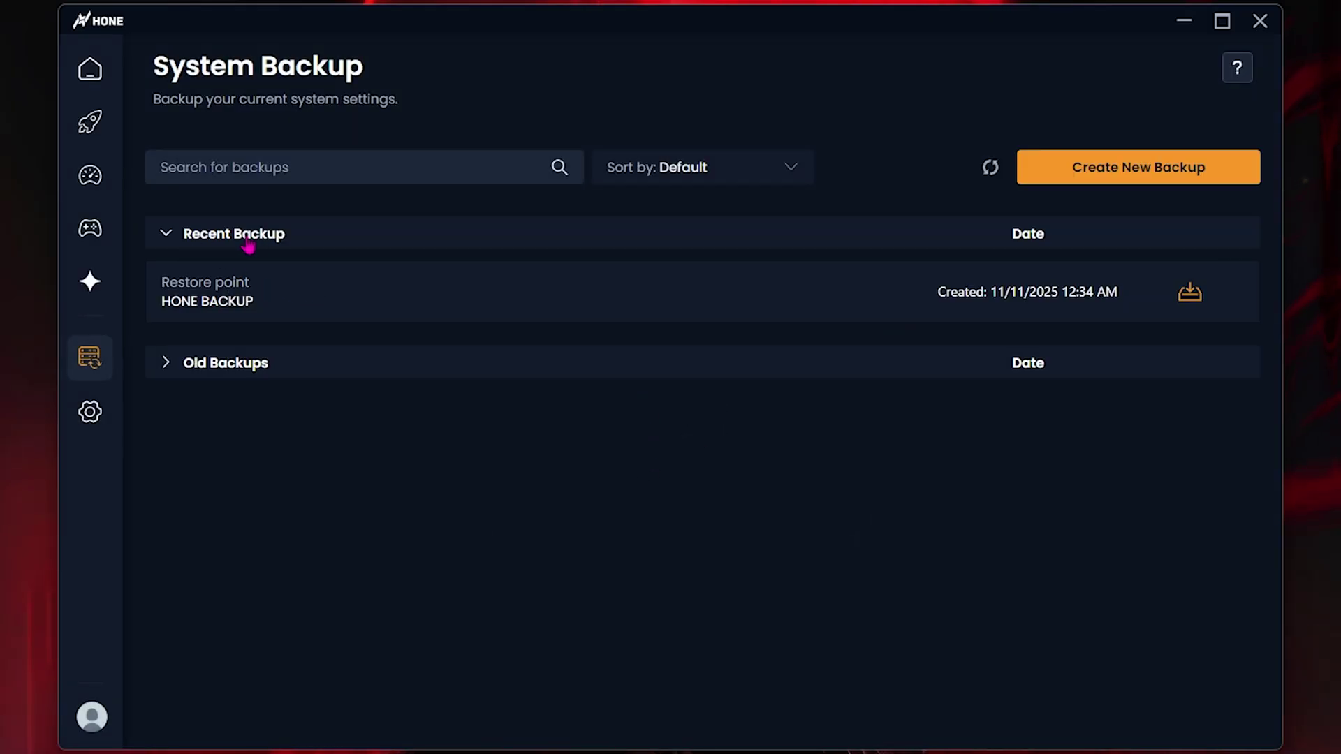
- Activate Disable Windows Focus Assist and Disable Sticky Keys among the Basic optimizations
{"action": "mouse_move", "coordinate": [107, 180]}
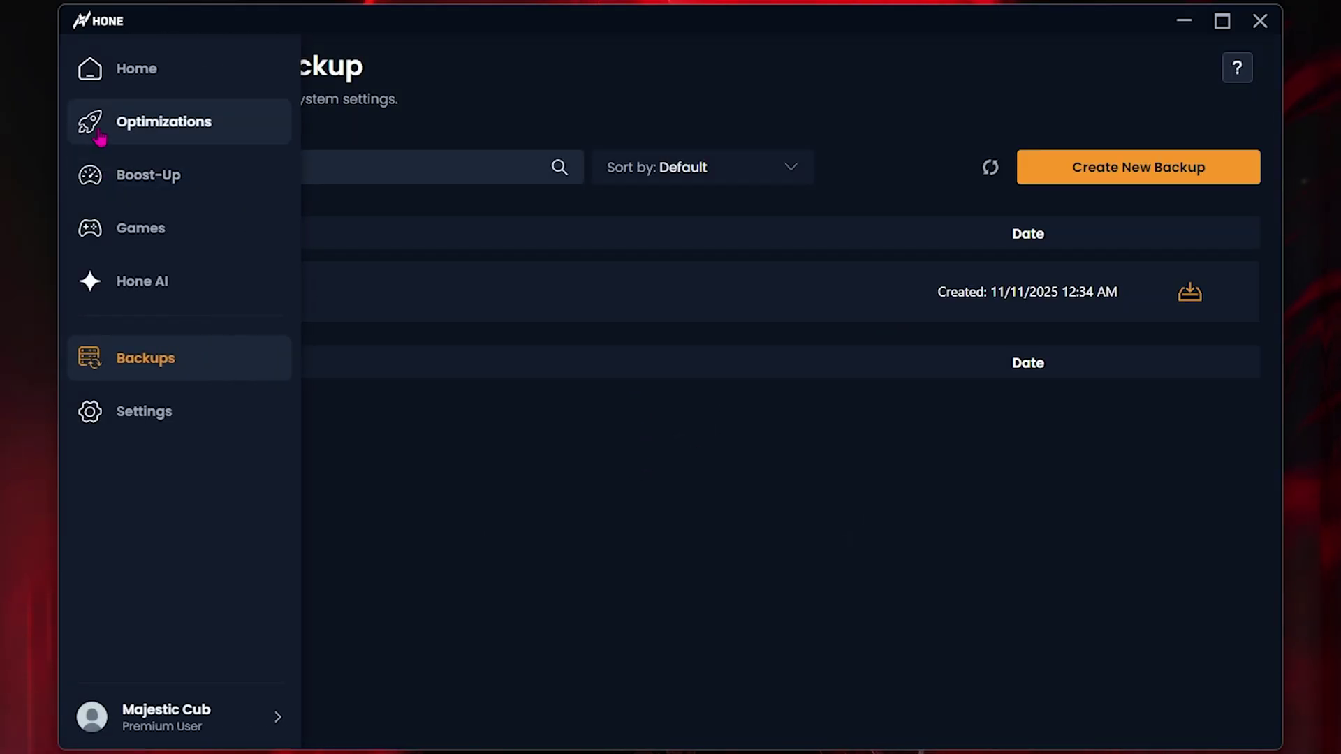
{"action": "left_click", "coordinate": [154, 130]}
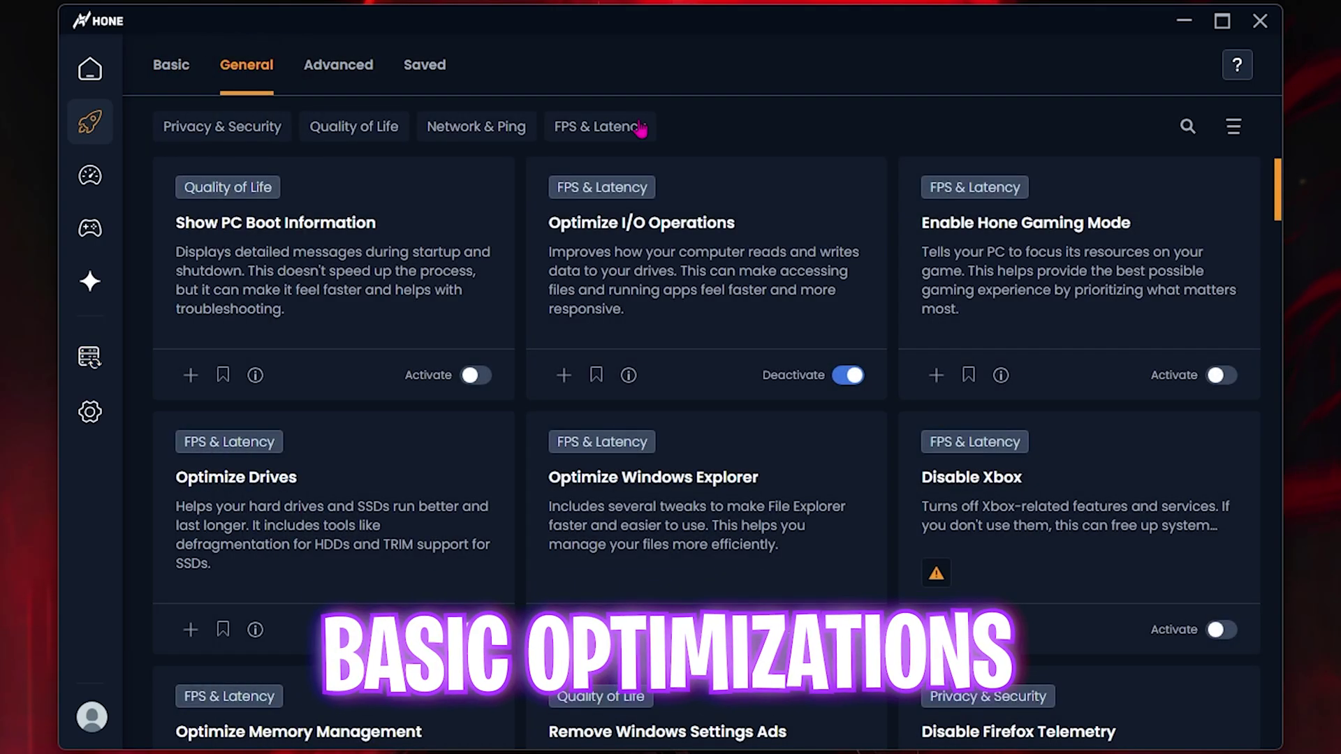
{"action": "left_click", "coordinate": [175, 70]}
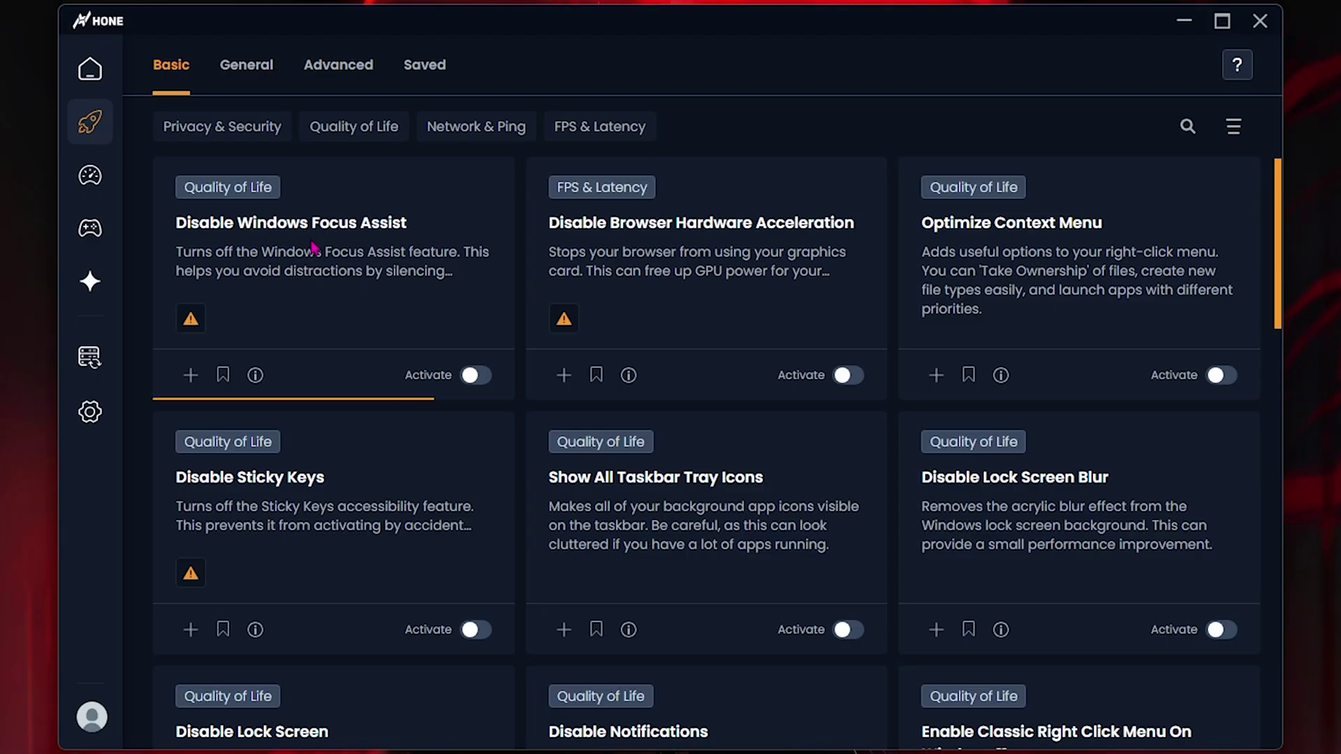
{"action": "left_click", "coordinate": [476, 375]}
{"action": "scroll", "coordinate": [475, 541], "scroll_direction": "down", "scroll_amount": 1}
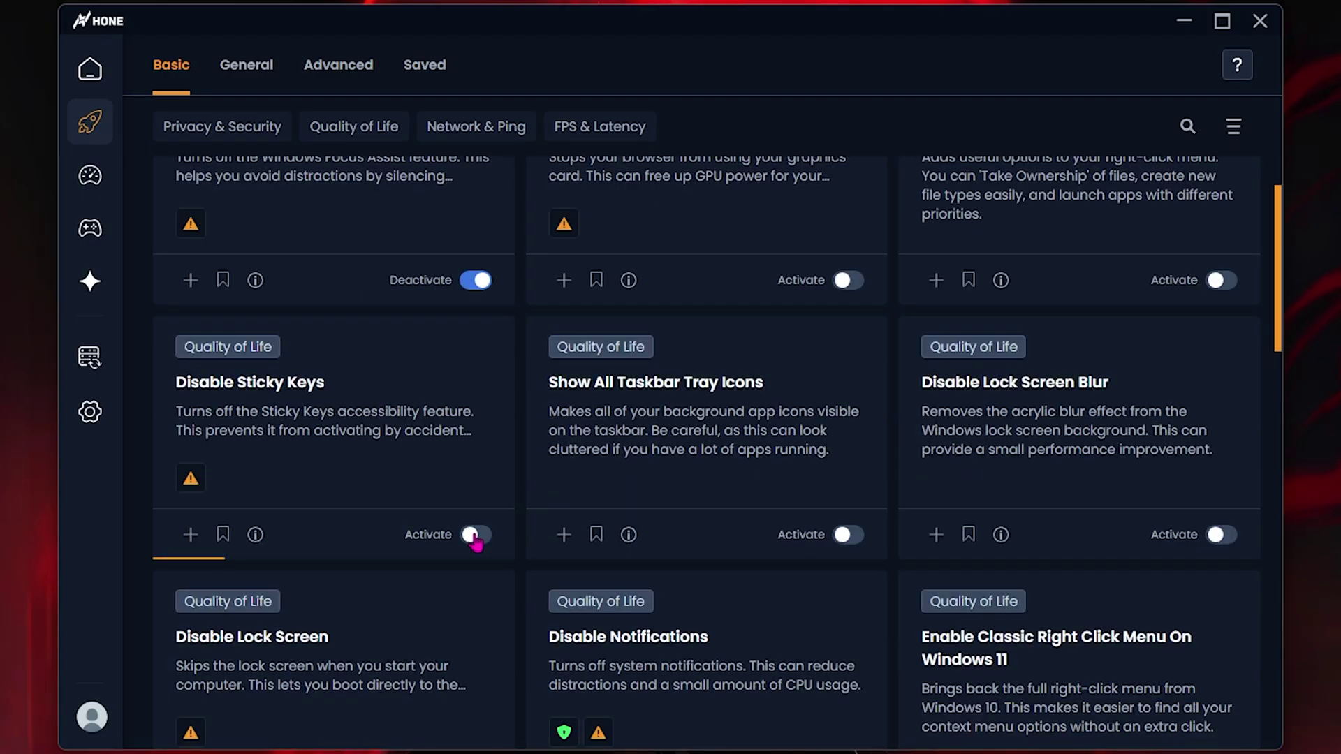
{"action": "left_click", "coordinate": [475, 541]}
- Activate the Disable OneDrive optimization and accept its warning about syncing
{"action": "scroll", "coordinate": [476, 516], "scroll_direction": "down", "scroll_amount": 6}
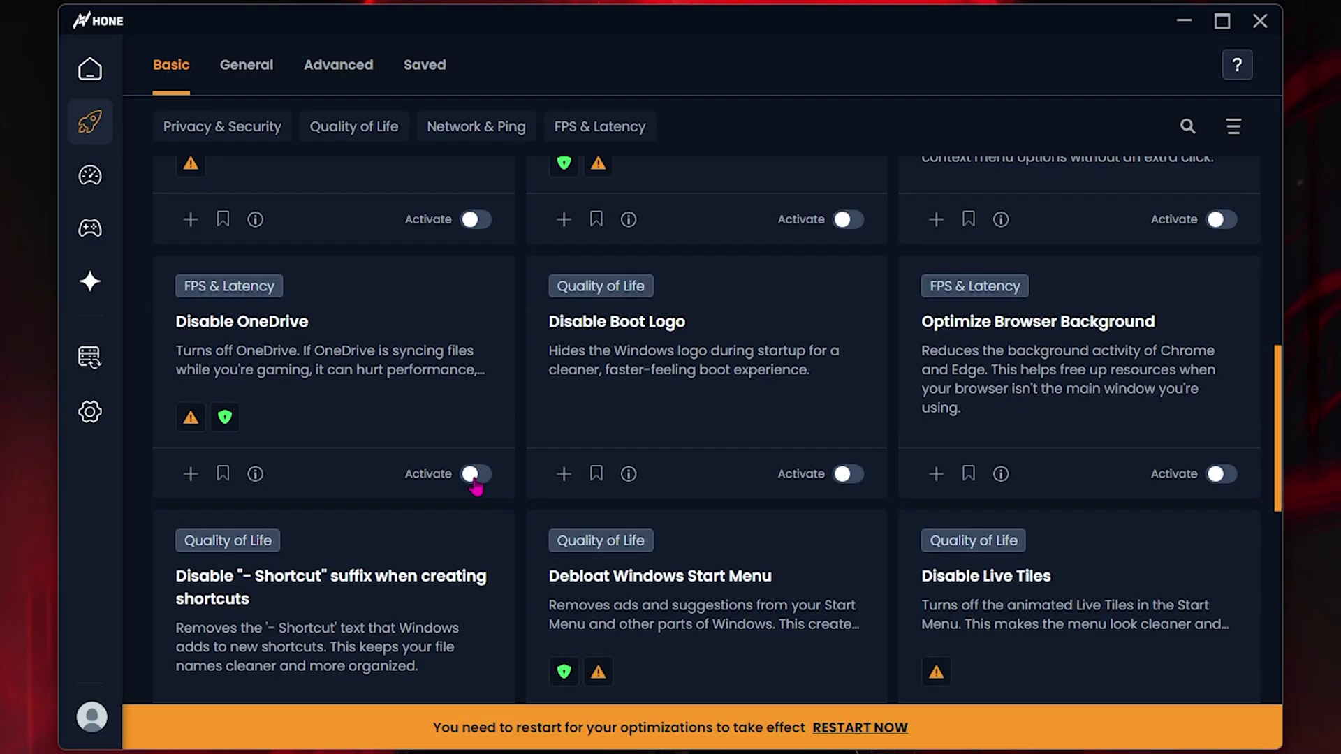
{"action": "left_click", "coordinate": [471, 475]}
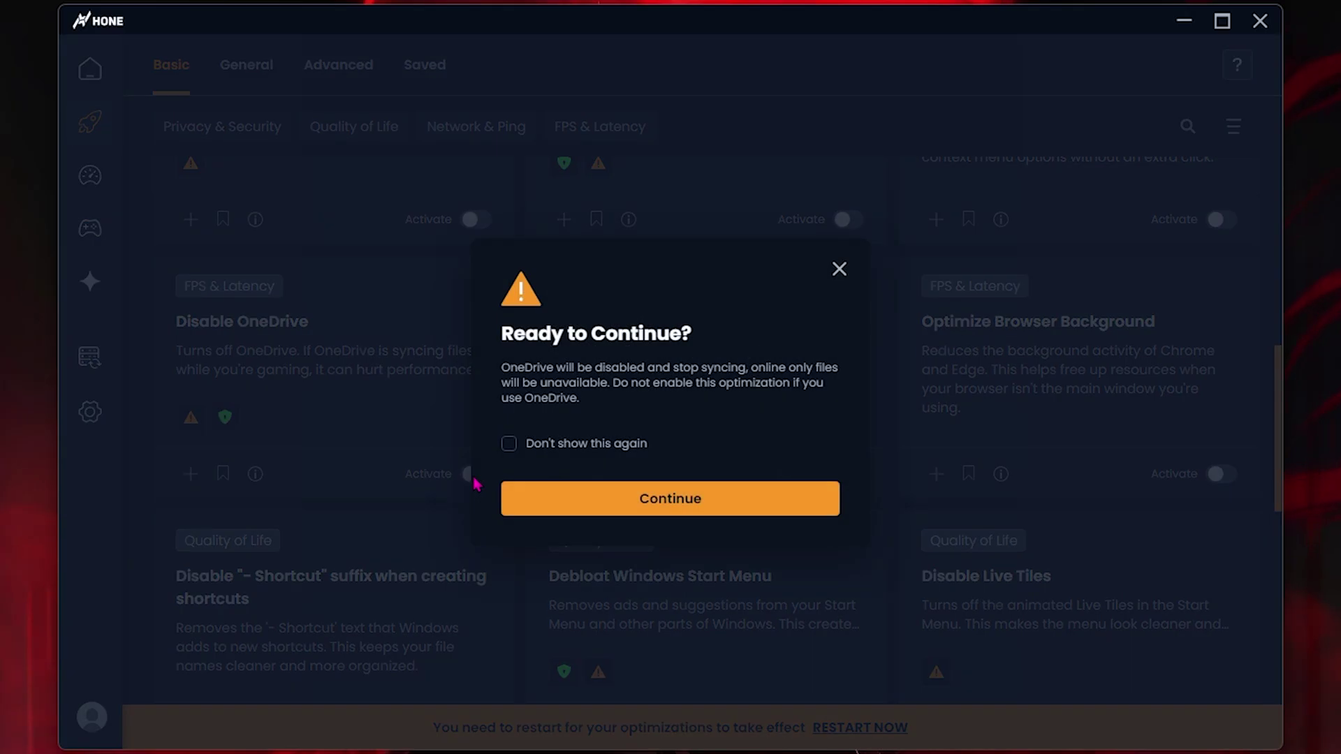
{"action": "left_click", "coordinate": [602, 497]}
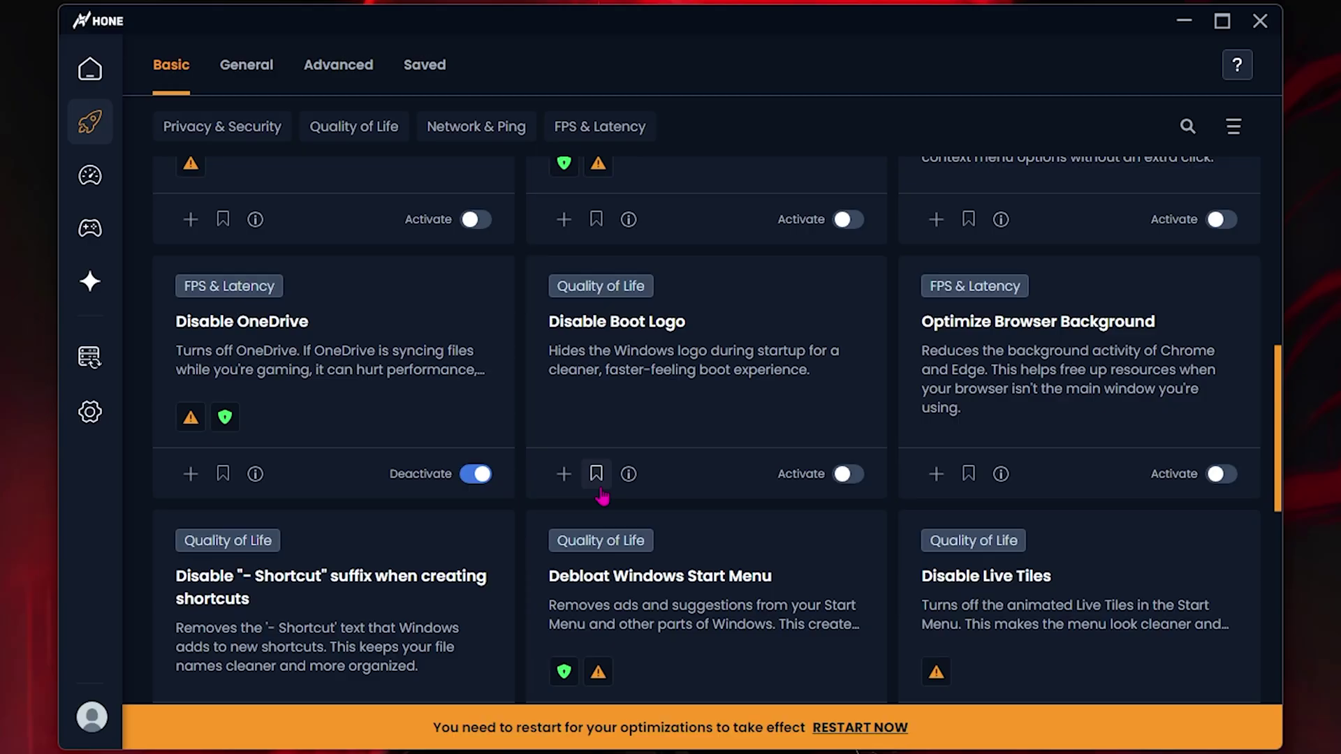
{"action": "scroll", "coordinate": [566, 438], "scroll_direction": "down", "scroll_amount": 10}
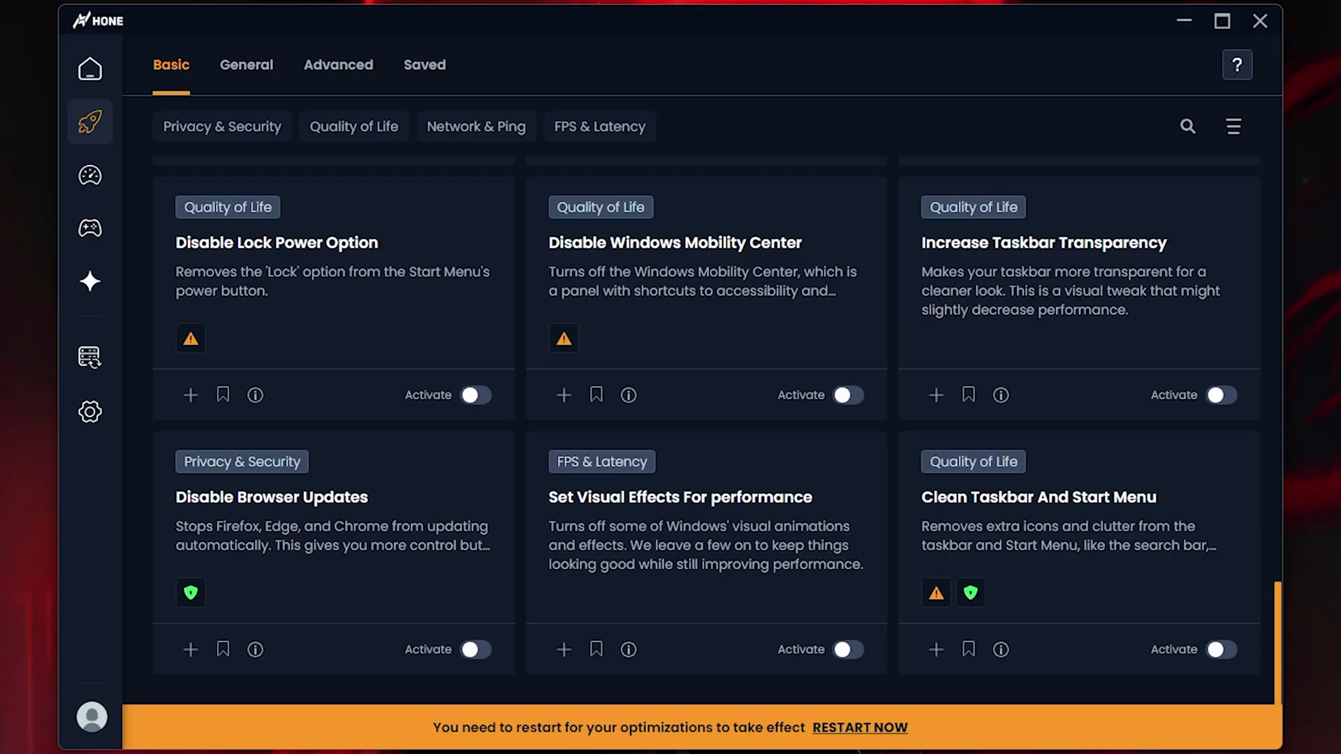
{"action": "key", "text": "super"}
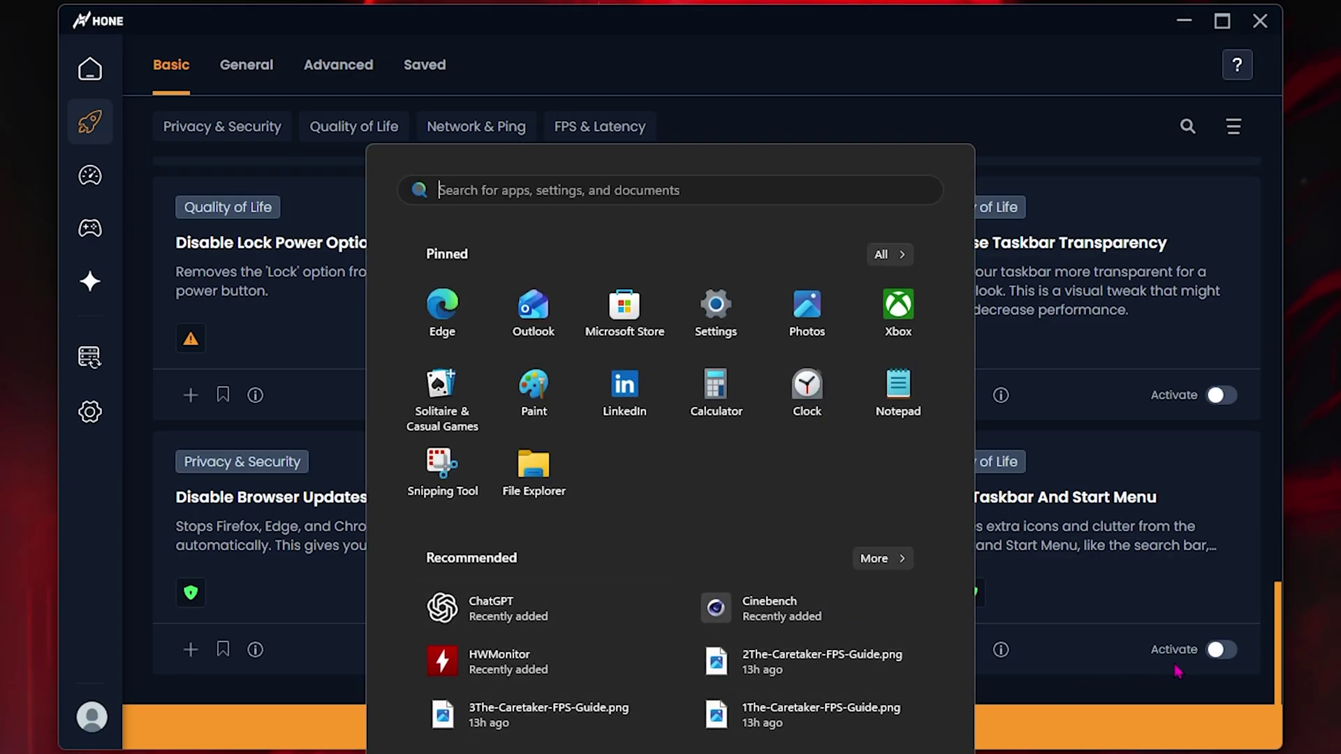
- Activate Enable Hone Gaming Mode and Optimize Drives among the General optimizations
{"action": "left_click", "coordinate": [262, 78]}
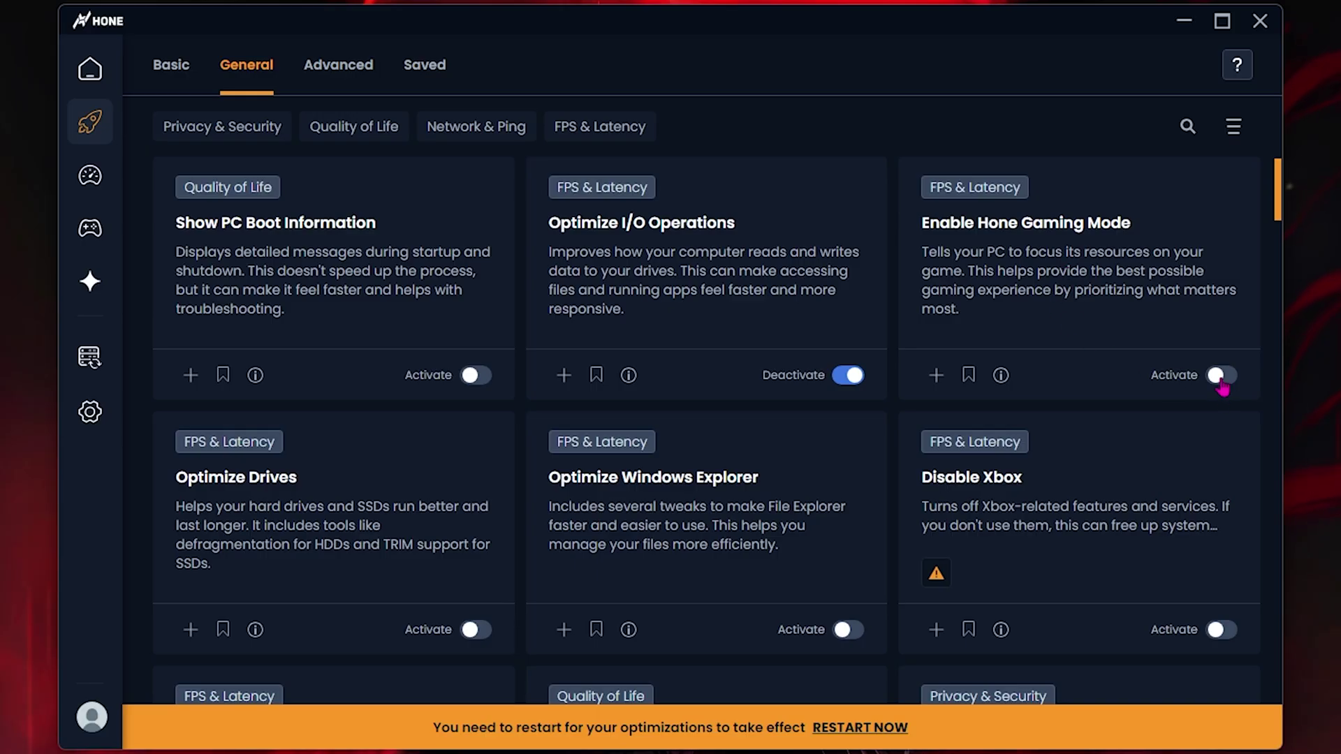
{"action": "left_click", "coordinate": [1221, 378]}
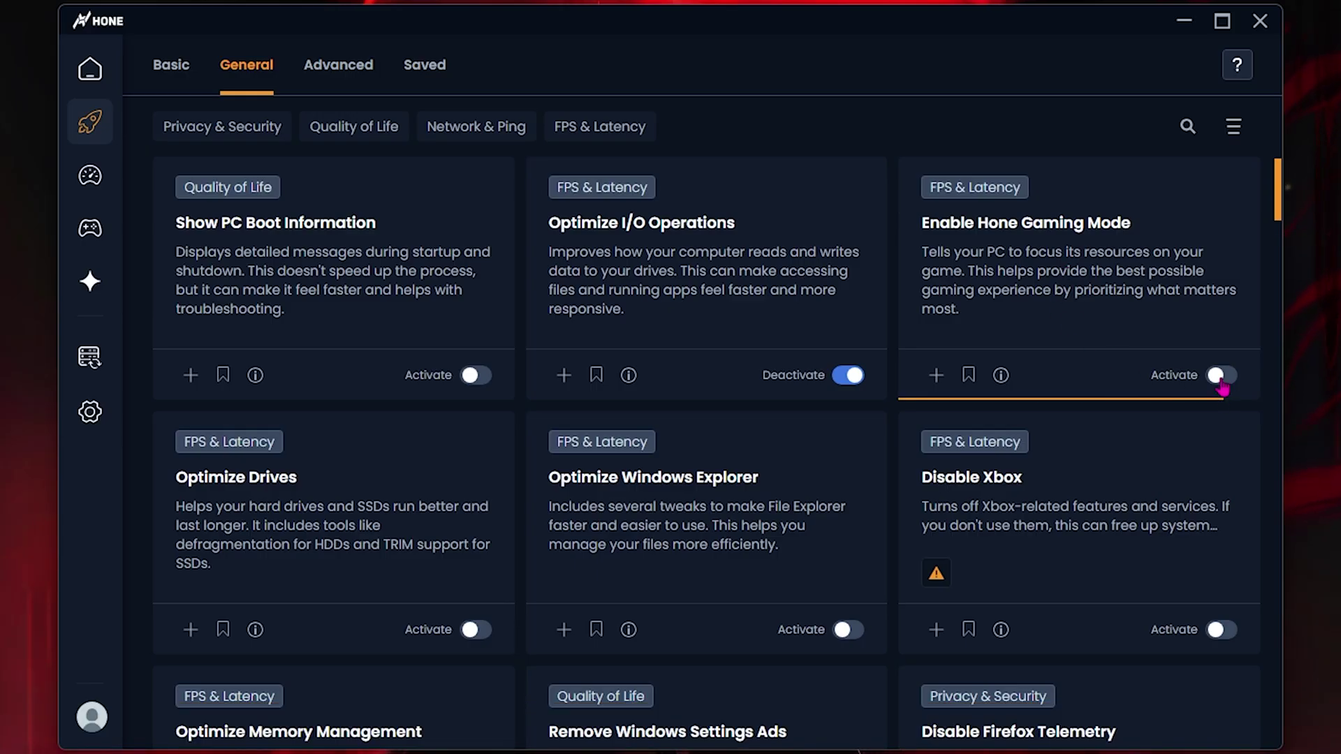
{"action": "scroll", "coordinate": [290, 293], "scroll_direction": "down", "scroll_amount": 4}
{"action": "scroll", "coordinate": [424, 391], "scroll_direction": "up", "scroll_amount": 1}
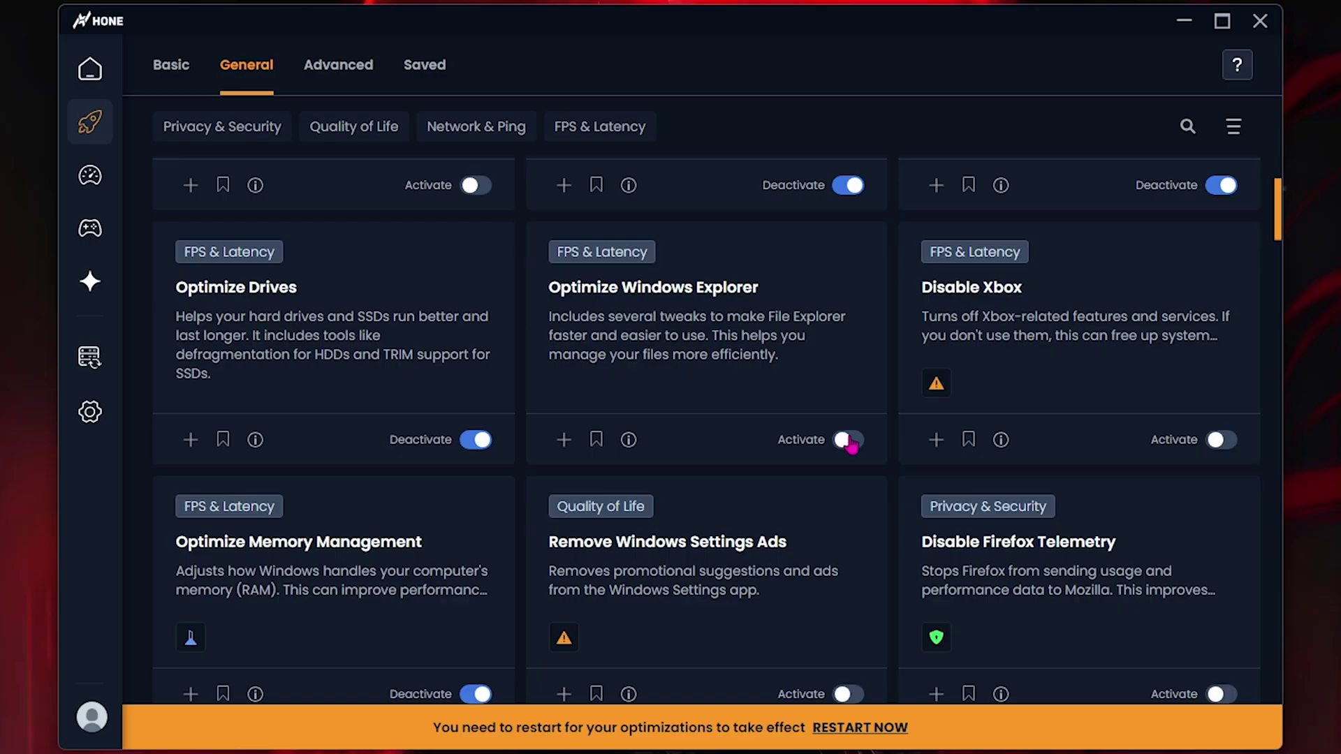
- Activate Optimize Windows Explorer and Disable Xbox, accepting the warning about Xbox services
{"action": "left_click", "coordinate": [1216, 440]}
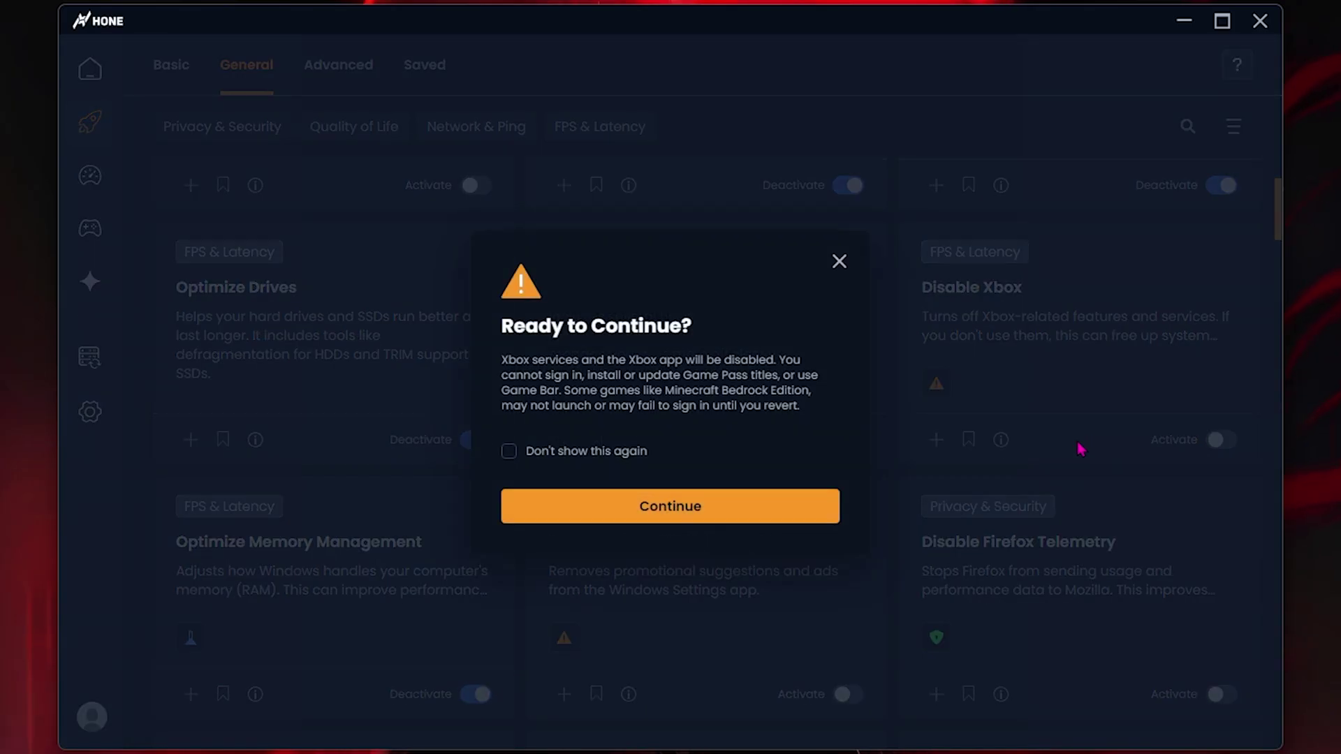
{"action": "left_click", "coordinate": [670, 506]}
- Activate Disable Firefox Telemetry and Disable Chrome Telemetry
{"action": "scroll", "coordinate": [229, 272], "scroll_direction": "down", "scroll_amount": 4}
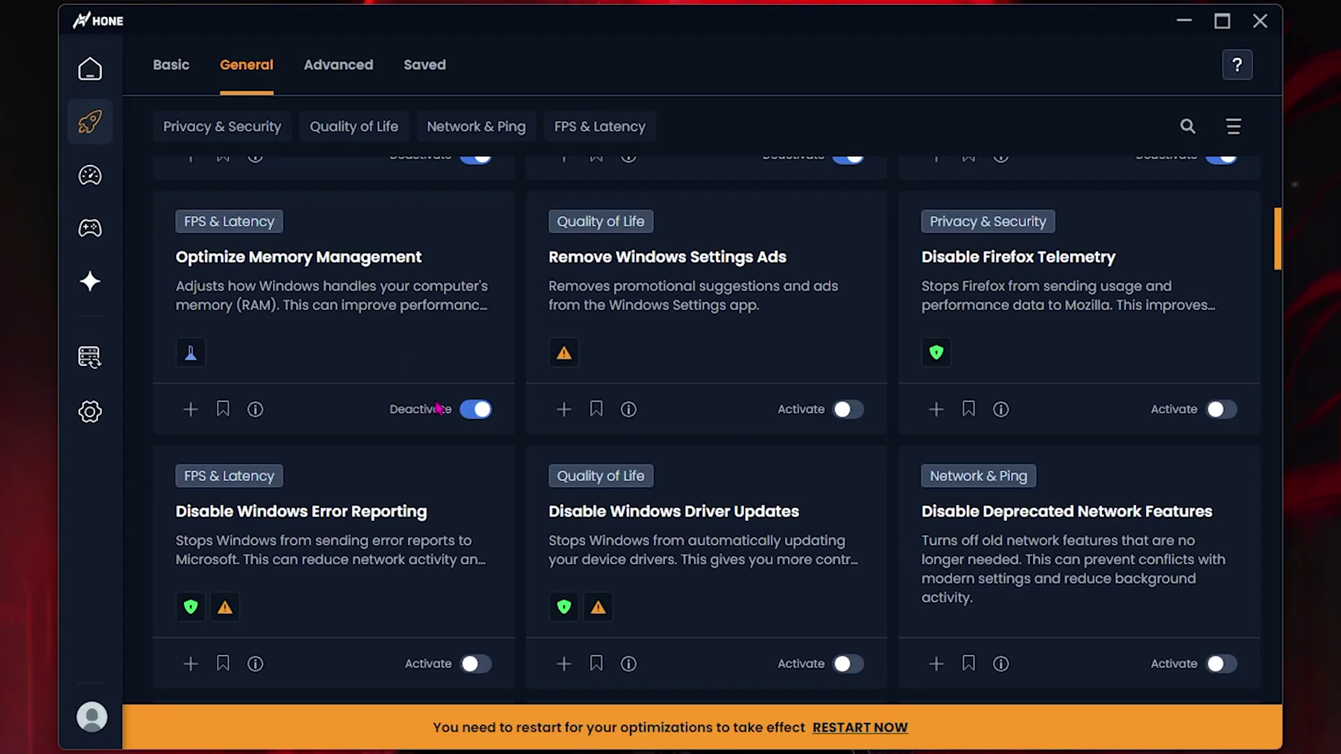
{"action": "left_click", "coordinate": [982, 295]}
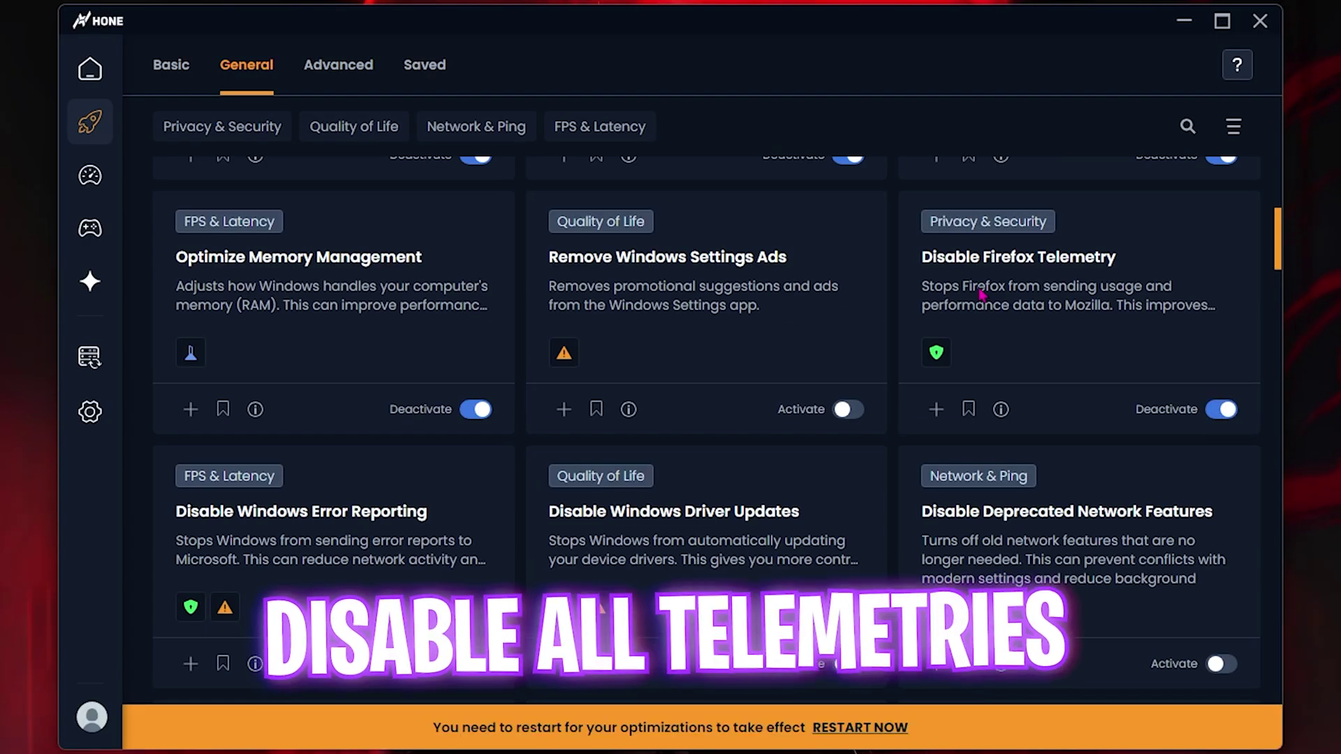
{"action": "scroll", "coordinate": [751, 315], "scroll_direction": "down", "scroll_amount": 1}
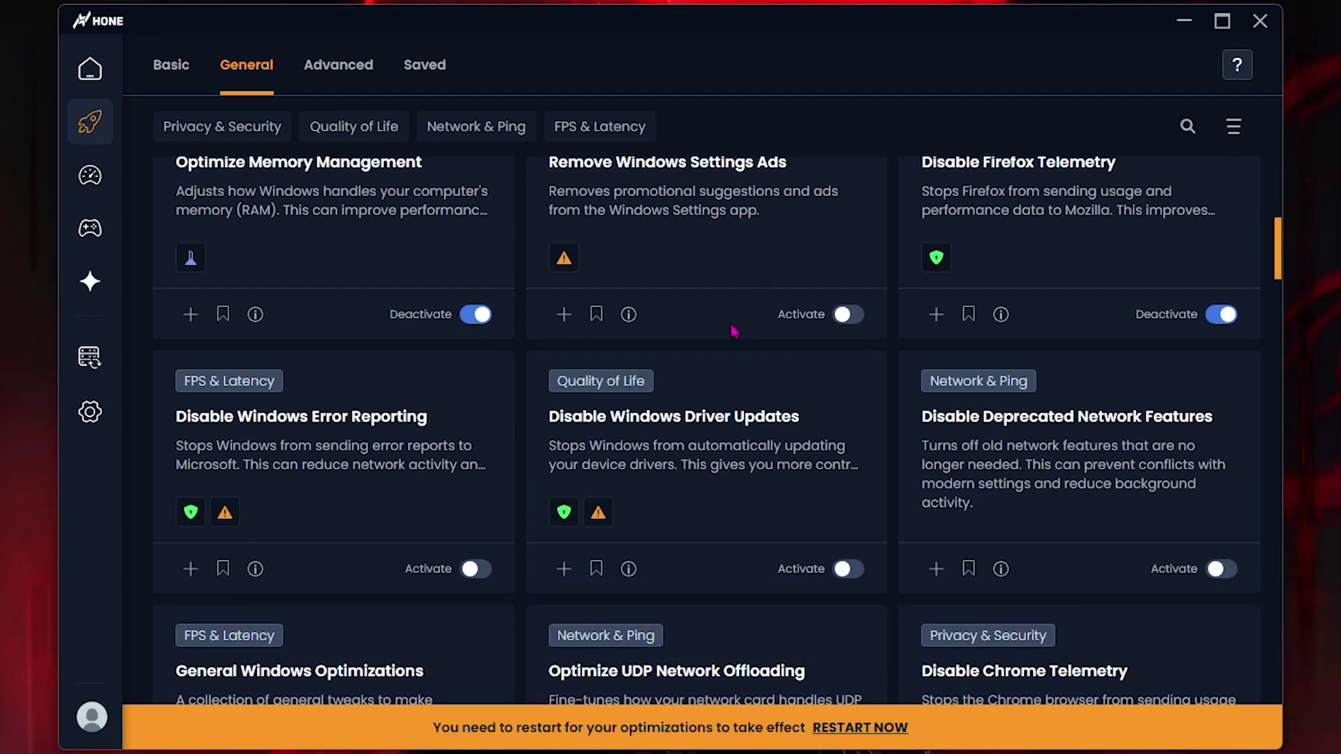
{"action": "scroll", "coordinate": [730, 329], "scroll_direction": "down", "scroll_amount": 3}
{"action": "scroll", "coordinate": [479, 477], "scroll_direction": "down", "scroll_amount": 1}
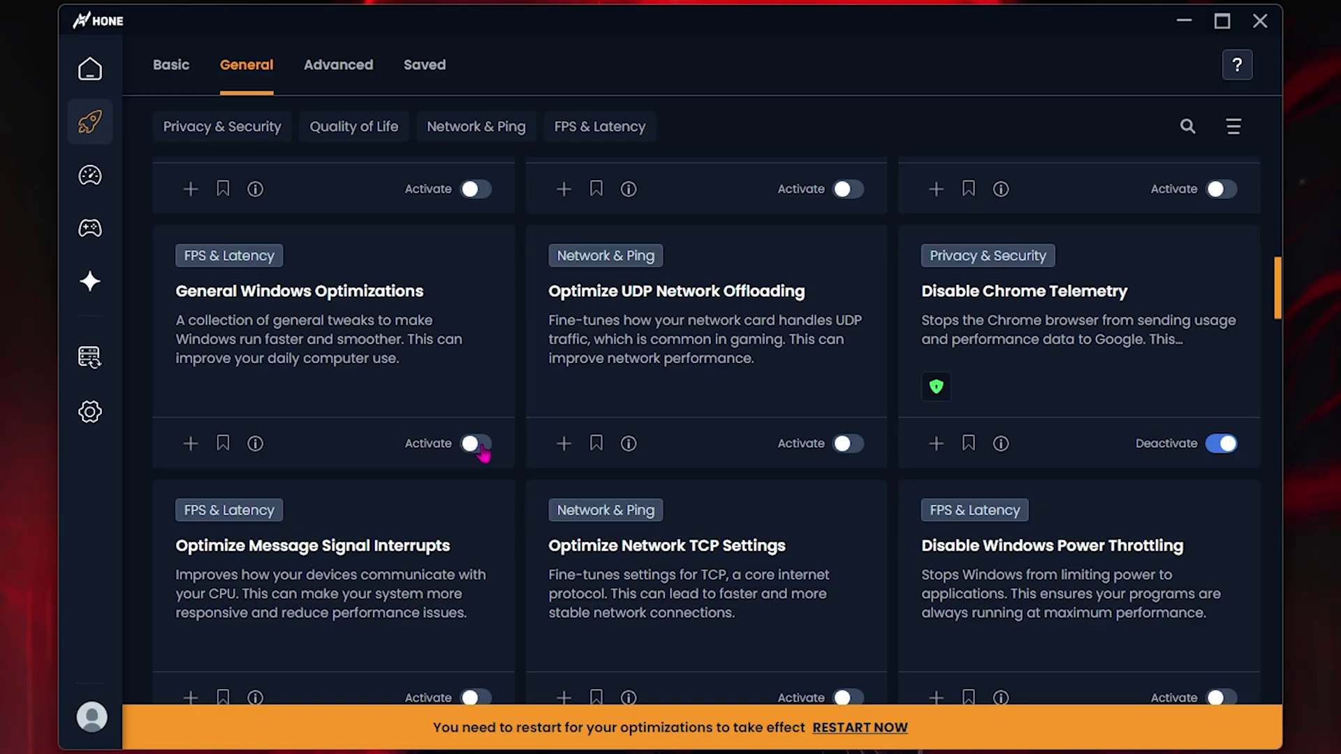
- Activate General Windows Optimizations, Disable Windows Power Throttling and Optimize Message Signal Interrupts
{"action": "left_click", "coordinate": [479, 445]}
{"action": "scroll", "coordinate": [480, 447], "scroll_direction": "down", "scroll_amount": 4}
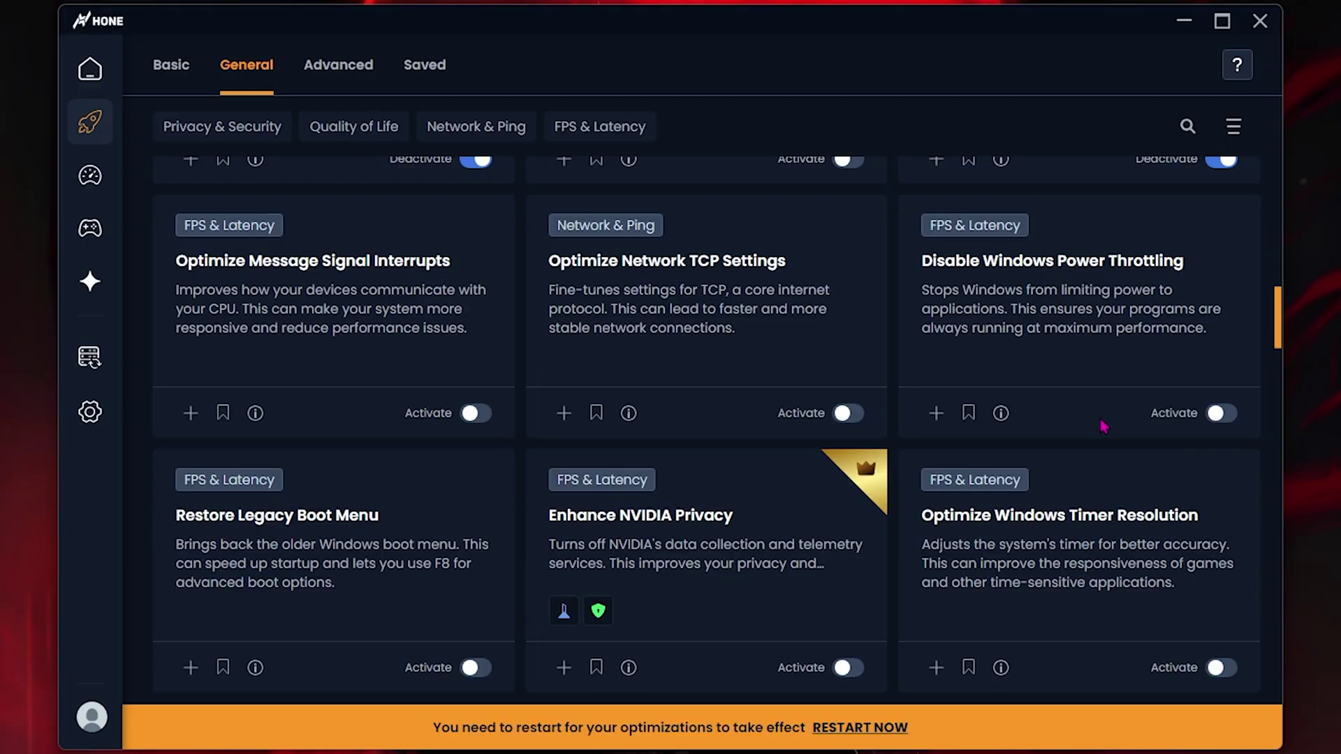
{"action": "left_click", "coordinate": [1217, 415]}
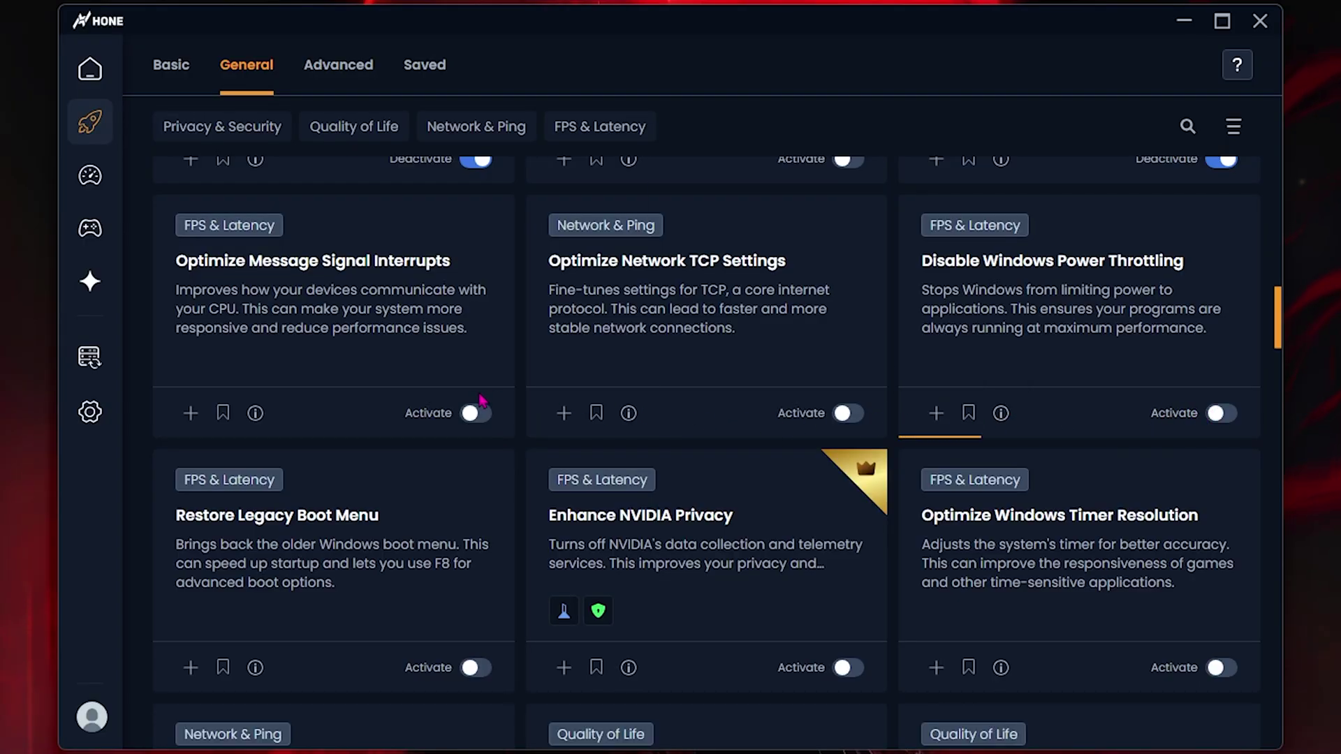
{"action": "left_click", "coordinate": [285, 289]}
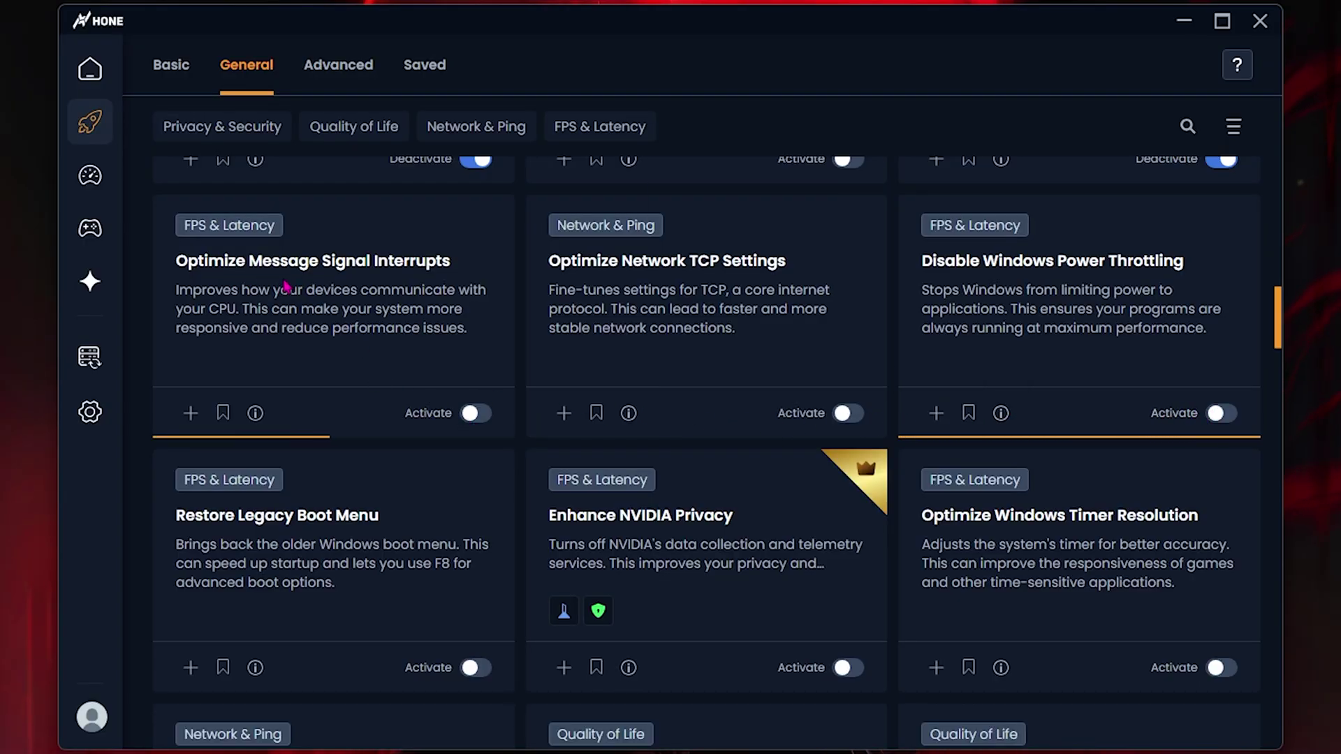
- Activate Optimize Windows Timer Resolution and Disable Windows GameBar, accepting the Game Bar warning
{"action": "scroll", "coordinate": [359, 375], "scroll_direction": "down", "scroll_amount": 4}
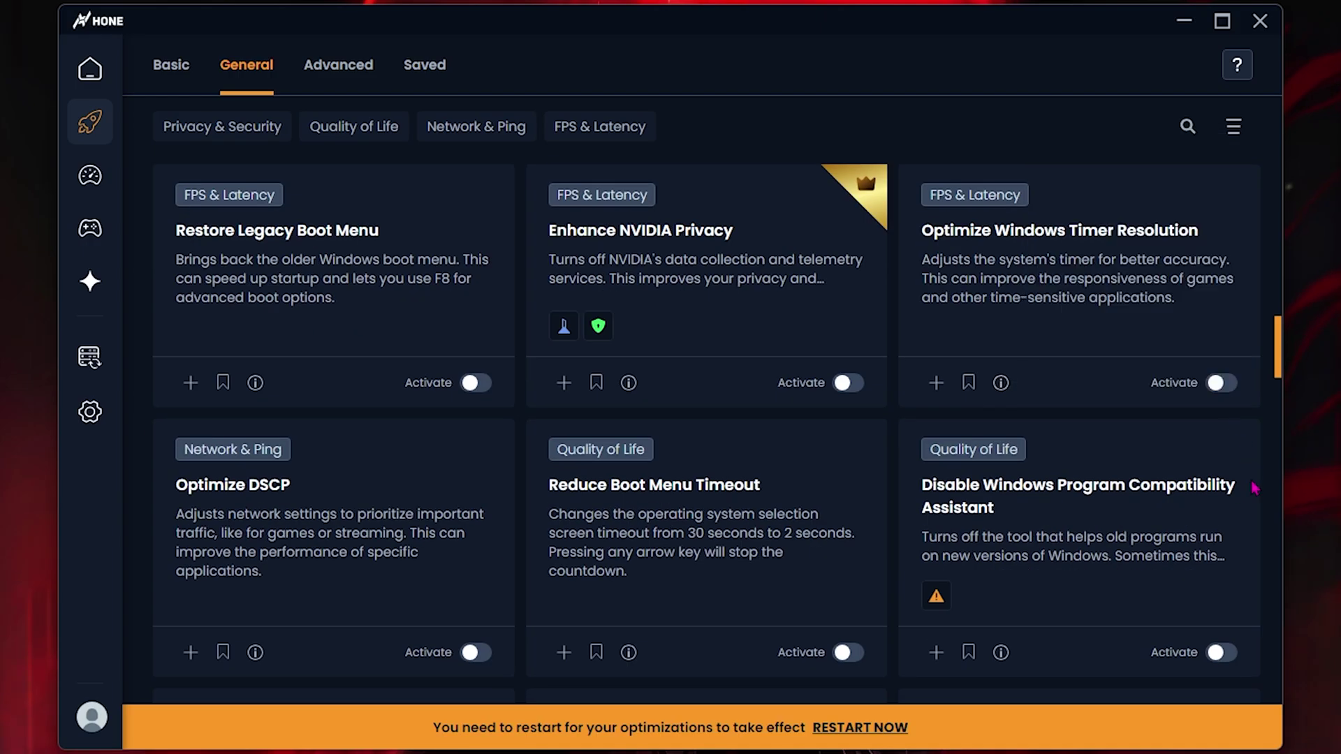
{"action": "left_click", "coordinate": [1221, 388]}
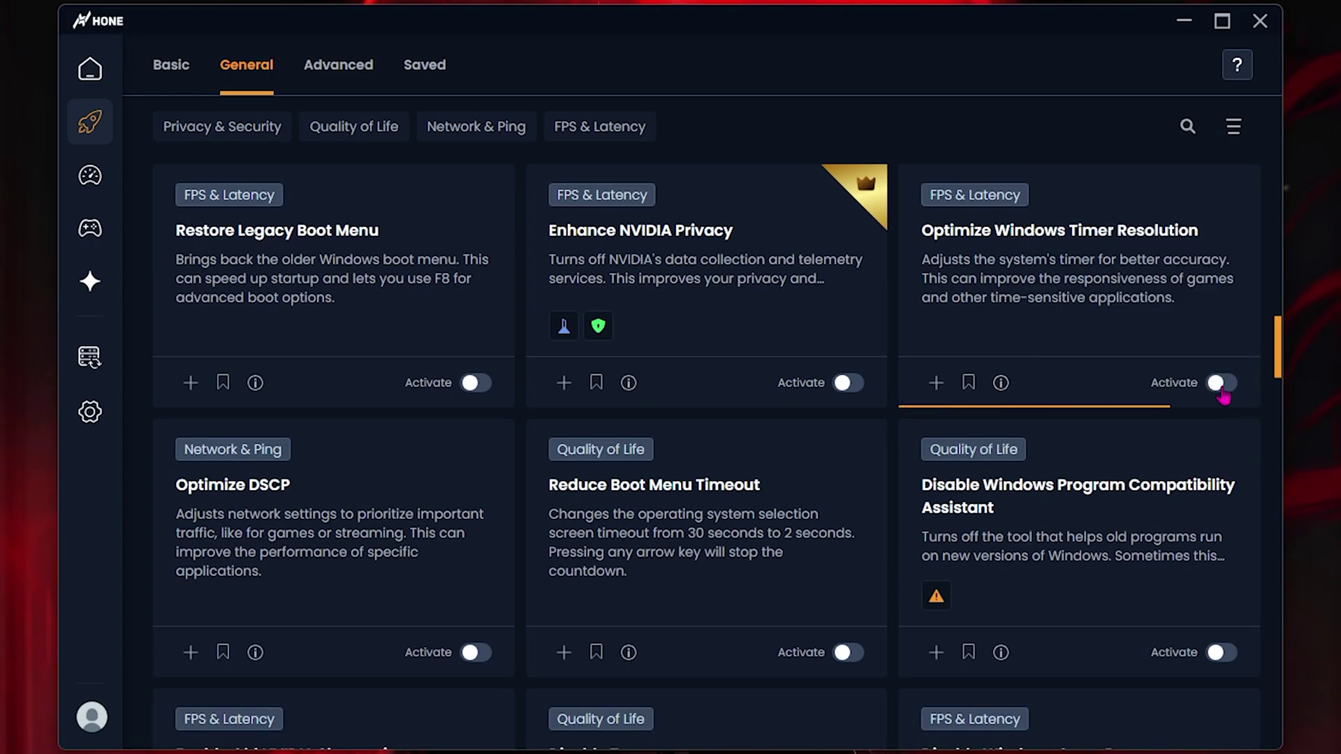
{"action": "scroll", "coordinate": [1117, 350], "scroll_direction": "down", "scroll_amount": 6}
{"action": "left_click", "coordinate": [1218, 433]}
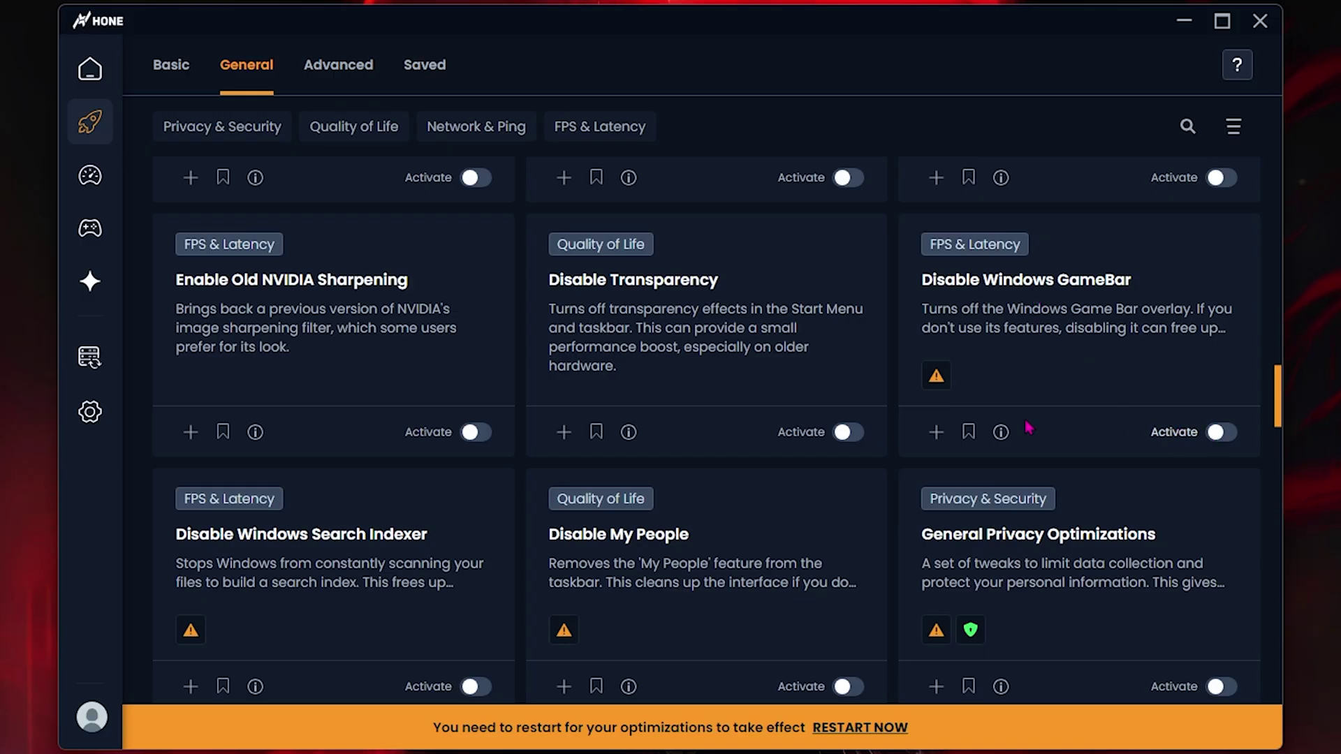
{"action": "left_click", "coordinate": [712, 493]}
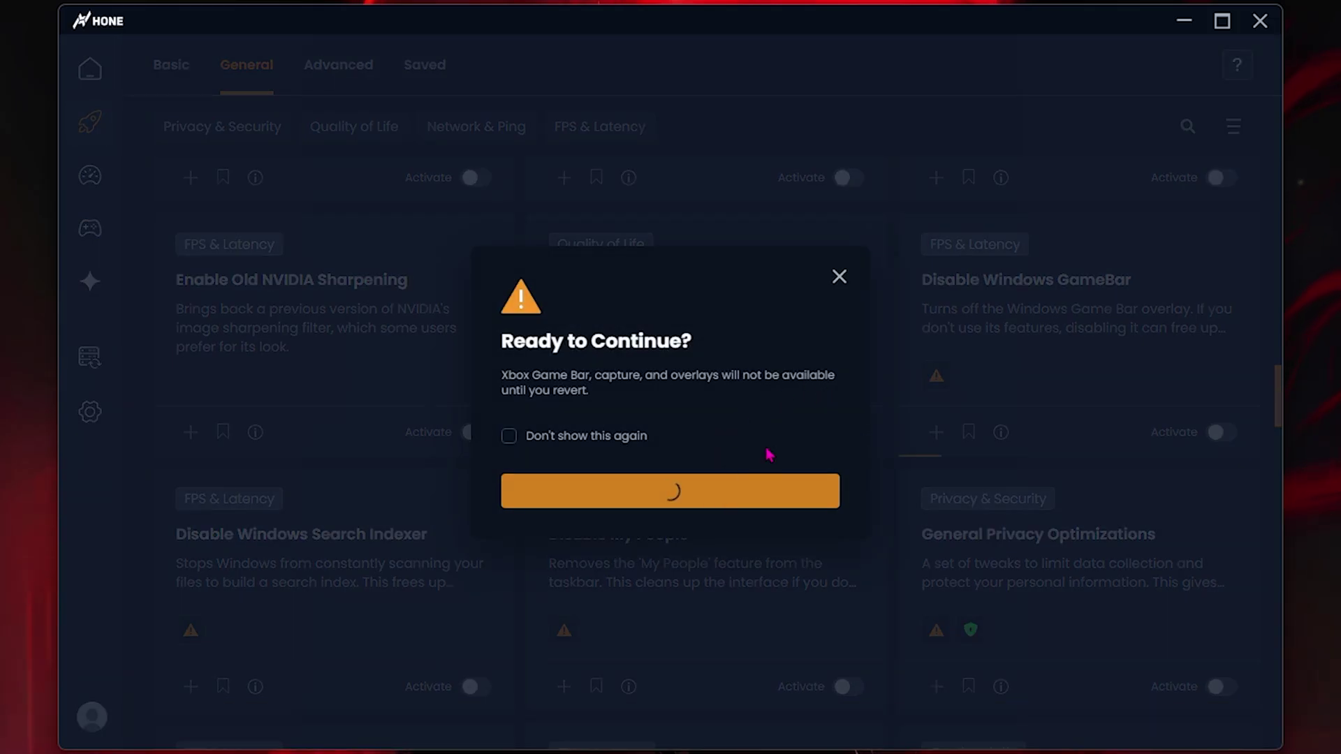
- Activate Disable Transparency and General Privacy Optimizations
{"action": "left_click", "coordinate": [843, 433]}
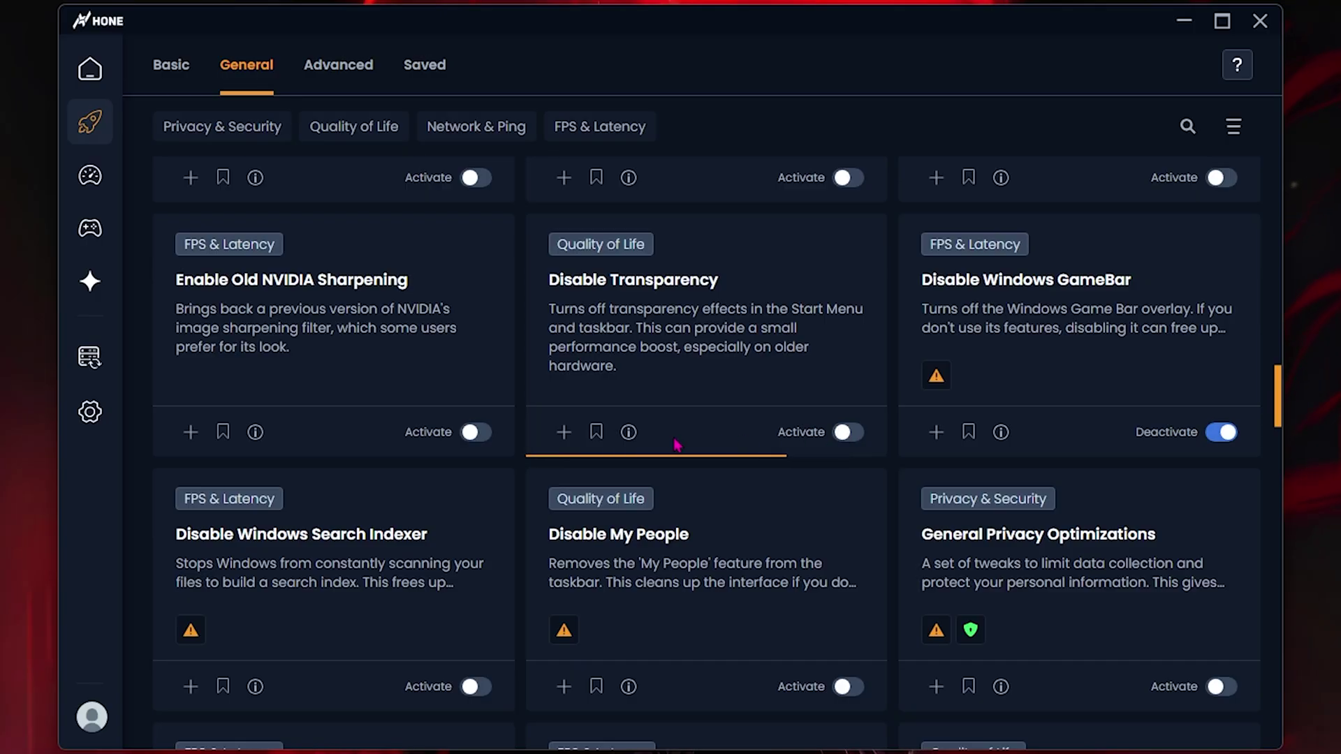
{"action": "scroll", "coordinate": [1118, 419], "scroll_direction": "down", "scroll_amount": 3}
{"action": "left_click", "coordinate": [1223, 406]}
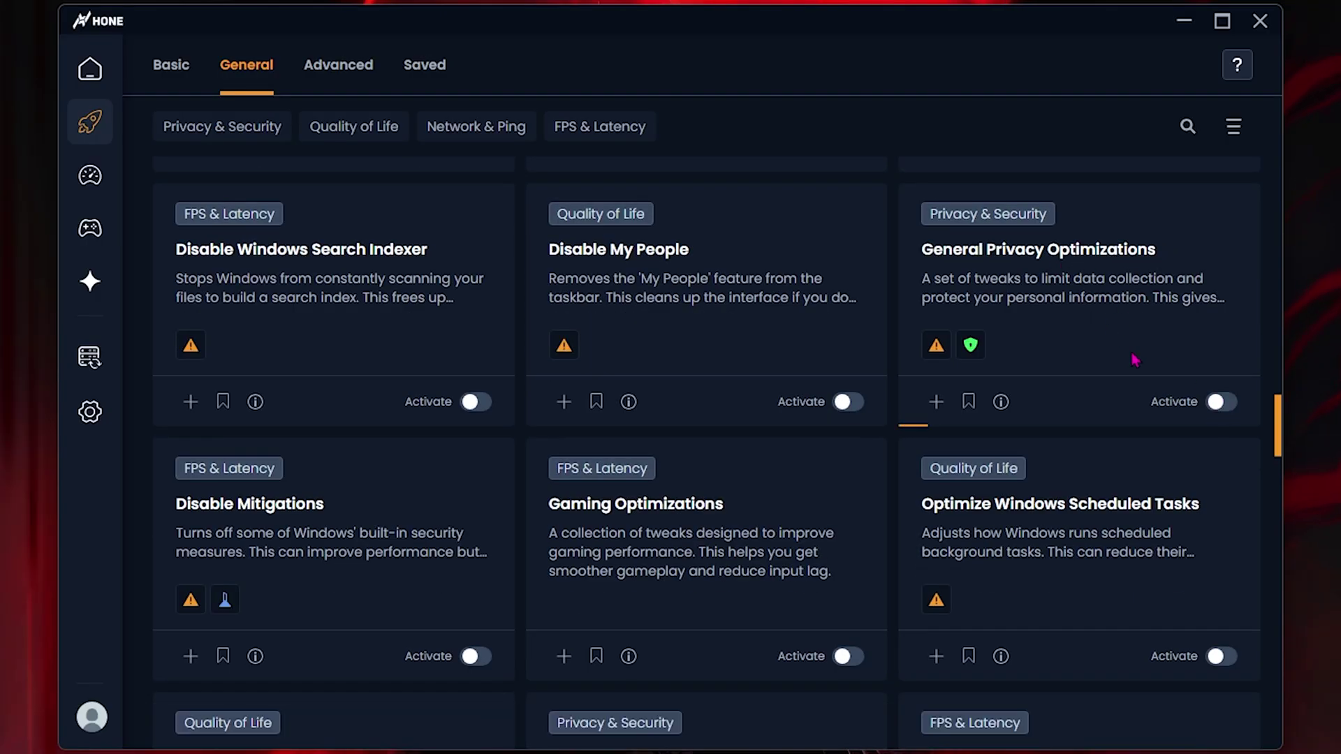
{"action": "scroll", "coordinate": [806, 545], "scroll_direction": "down", "scroll_amount": 3}
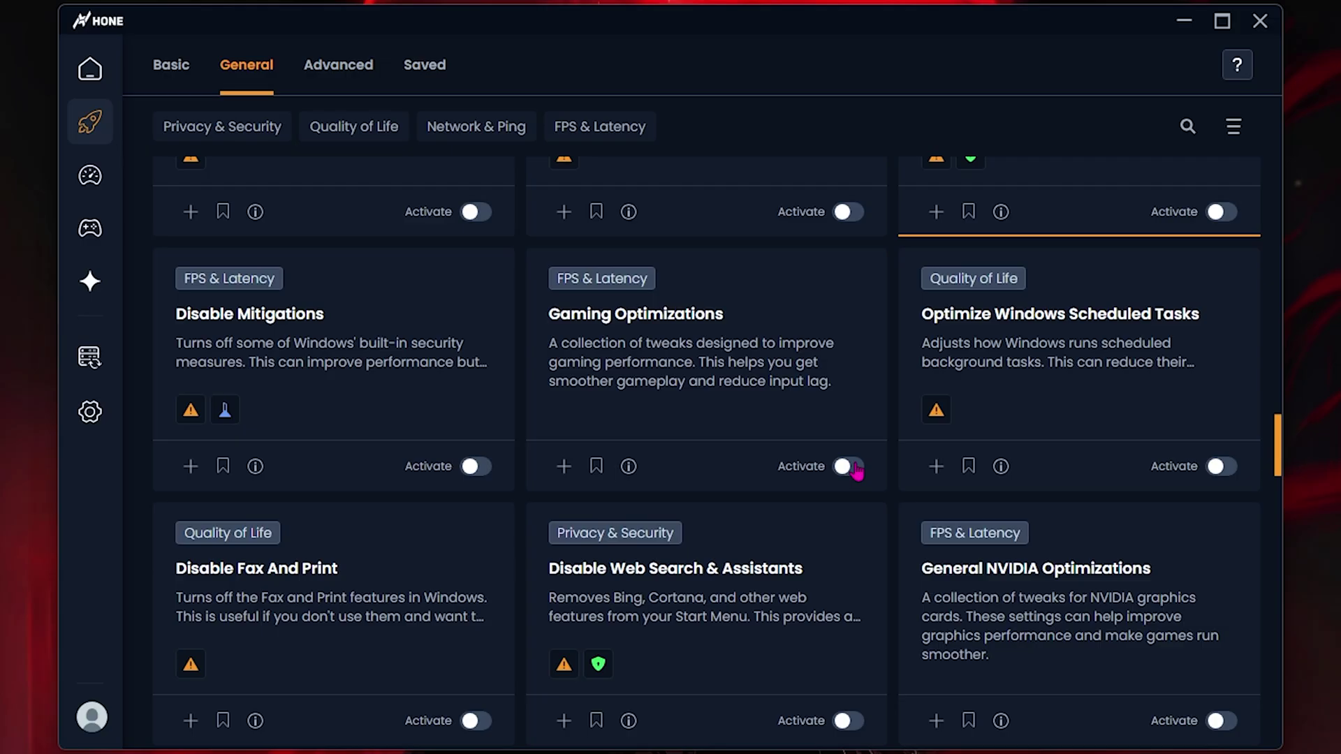
- Activate Gaming Optimizations and Disable Visual Studio Telemetry
{"action": "left_click", "coordinate": [850, 468]}
{"action": "scroll", "coordinate": [698, 530], "scroll_direction": "down", "scroll_amount": 2}
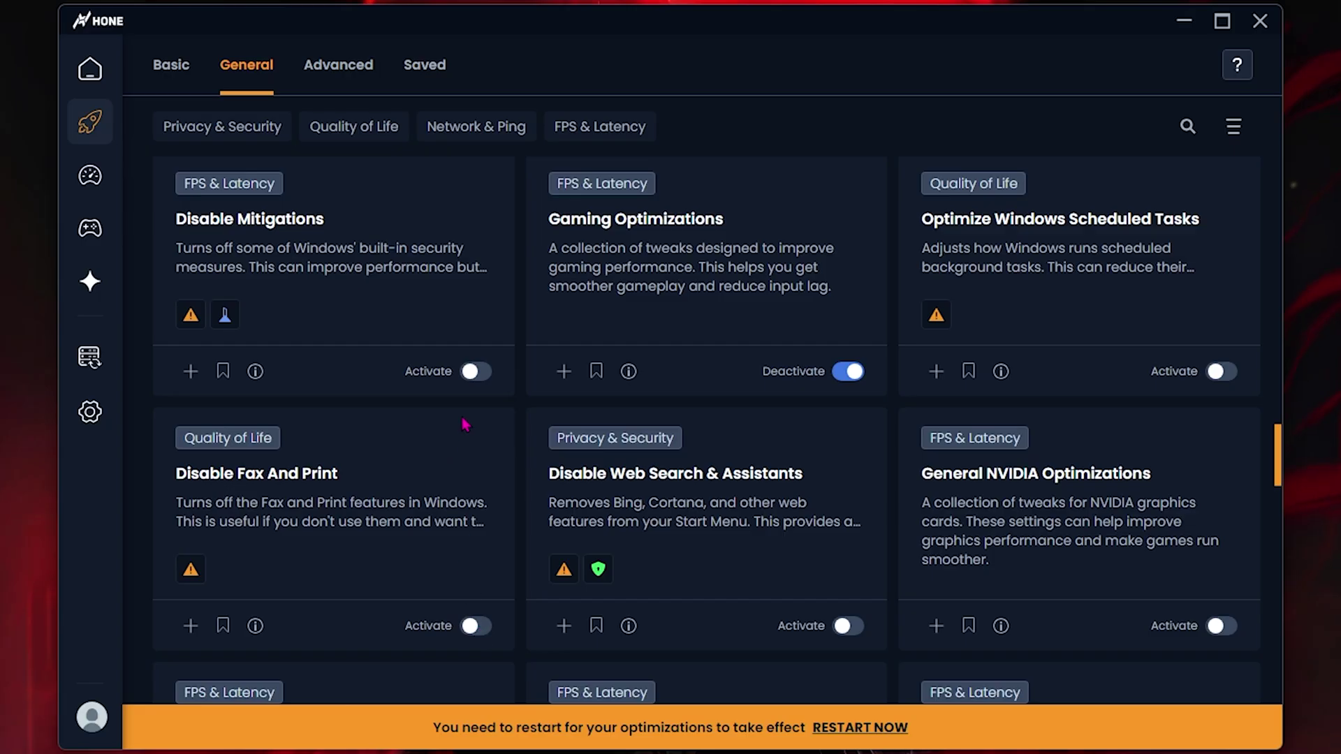
{"action": "scroll", "coordinate": [447, 426], "scroll_direction": "down", "scroll_amount": 5}
{"action": "left_click", "coordinate": [632, 349]}
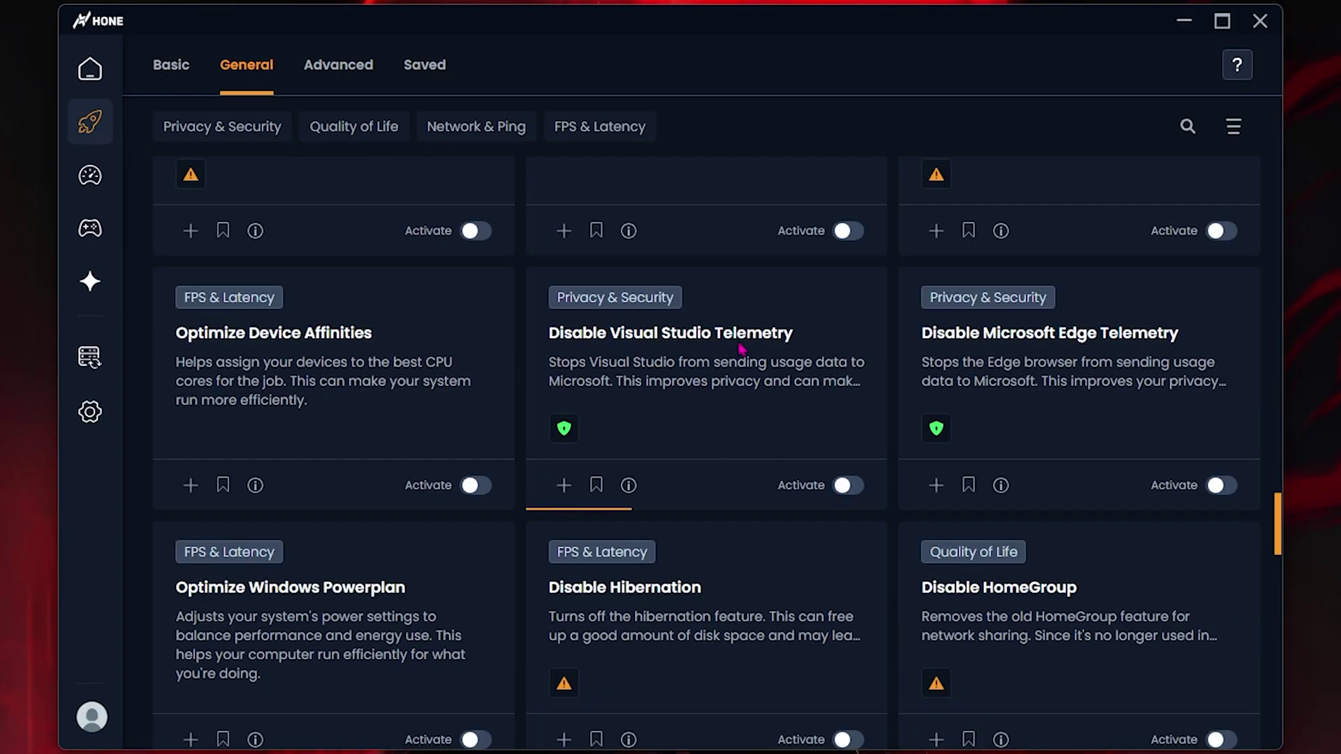
- Activate Disable Microsoft Edge Telemetry and Optimize Device Affinities
{"action": "left_click", "coordinate": [1221, 485]}
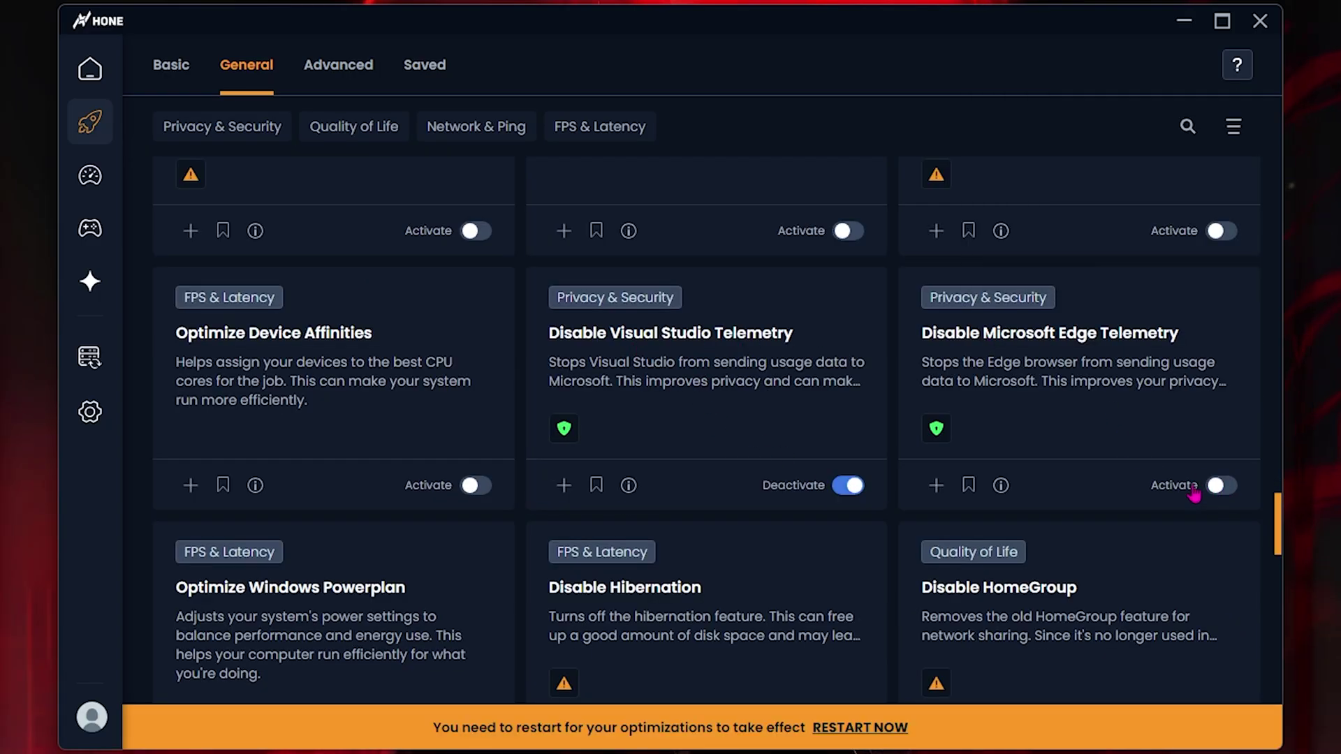
{"action": "scroll", "coordinate": [400, 344], "scroll_direction": "down", "scroll_amount": 1}
{"action": "left_click", "coordinate": [475, 390]}
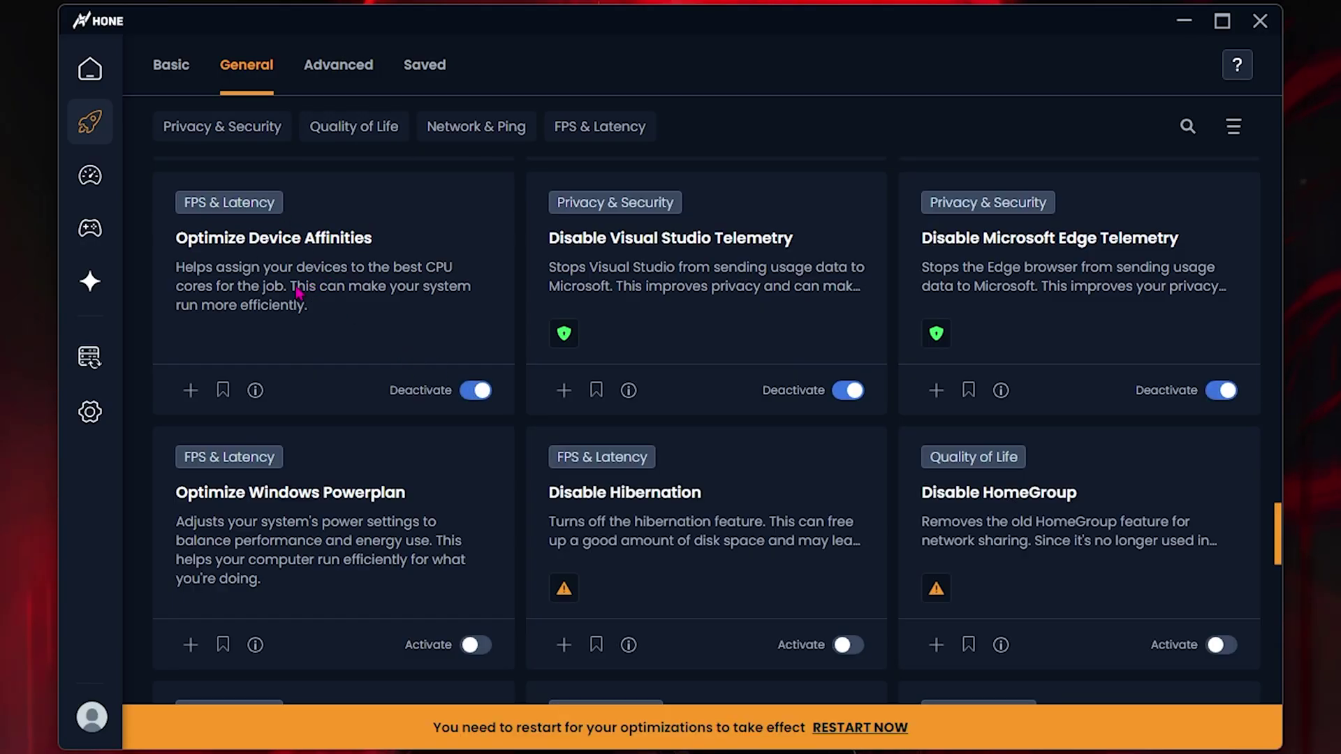
- Activate Optimize Windows Powerplan, Enable PC Offloading, Disable Power Saving Features and Optimize Network Adapter Settings
{"action": "scroll", "coordinate": [299, 293], "scroll_direction": "down", "scroll_amount": 4}
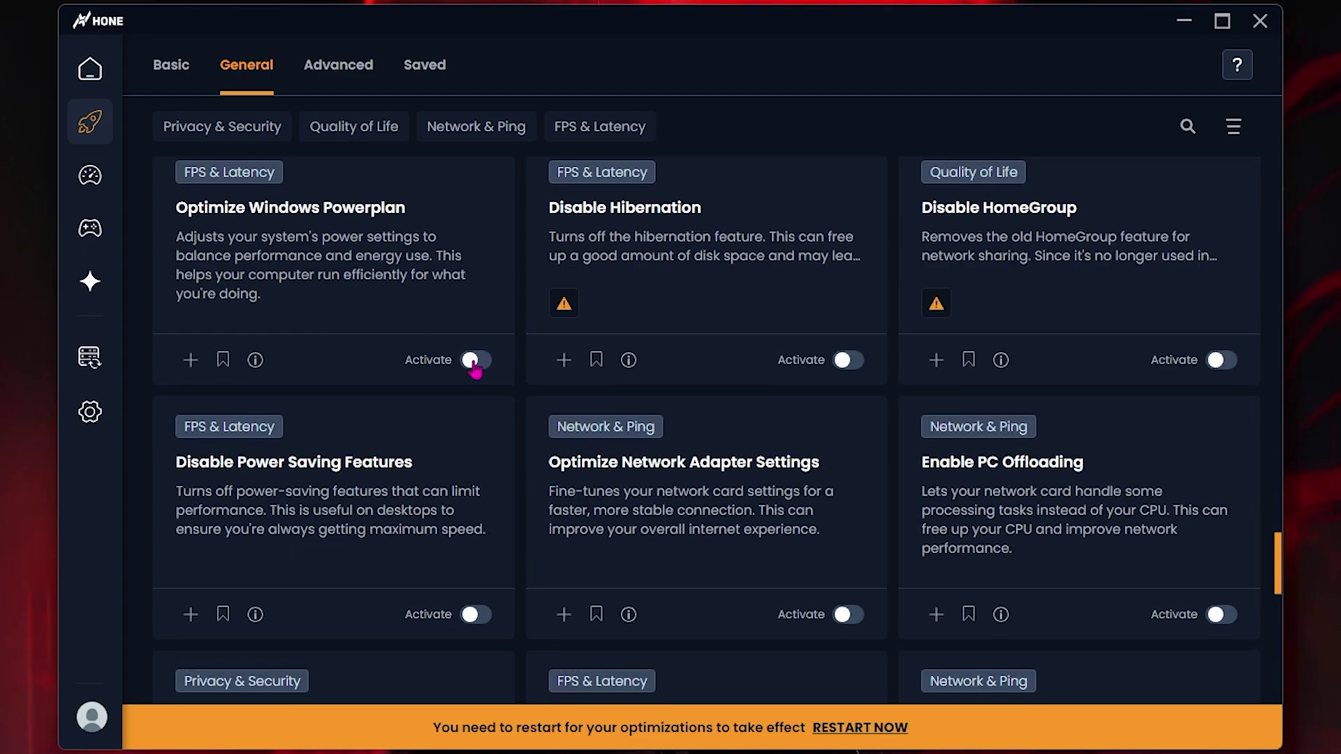
{"action": "left_click", "coordinate": [474, 361]}
{"action": "scroll", "coordinate": [1023, 395], "scroll_direction": "down", "scroll_amount": 3}
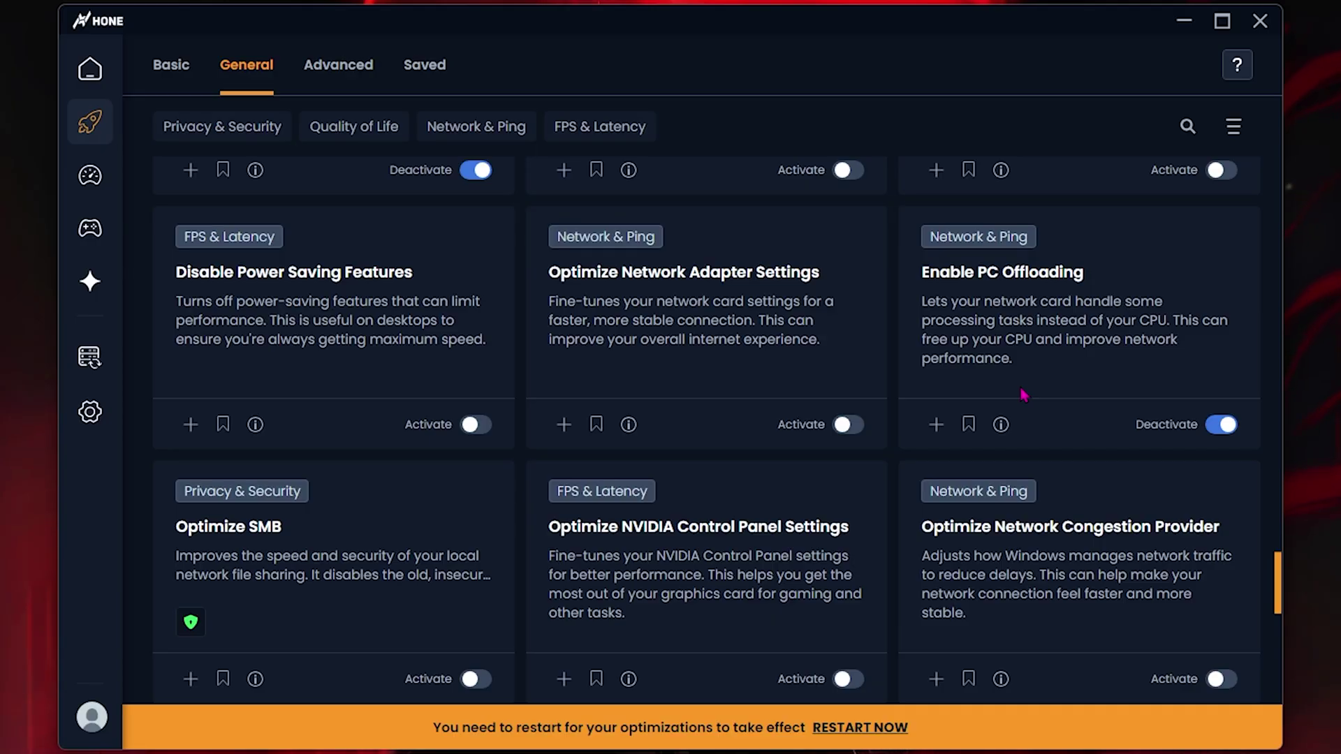
{"action": "scroll", "coordinate": [473, 500], "scroll_direction": "down", "scroll_amount": 1}
{"action": "scroll", "coordinate": [389, 338], "scroll_direction": "up", "scroll_amount": 1}
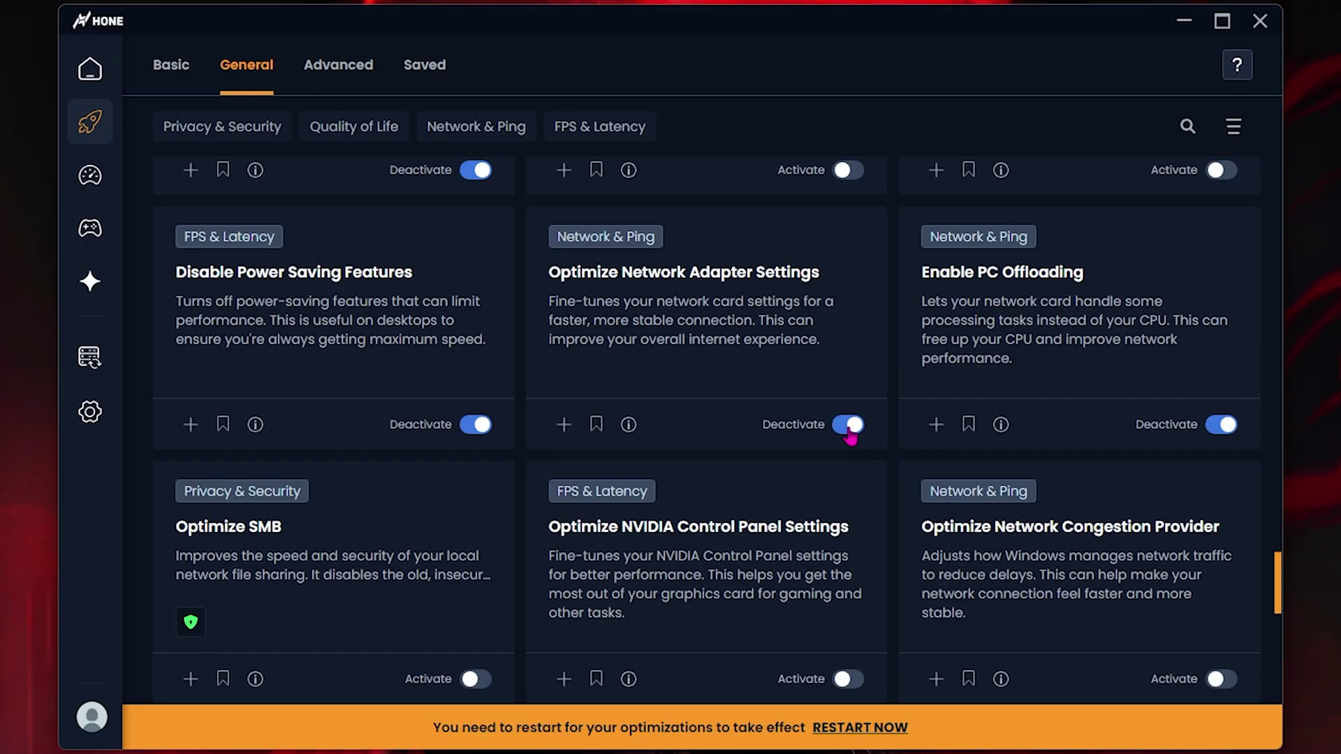
- Activate Disable Microsoft Office Telemetry and Disable Superfetch (Sysmain) among the General optimizations
{"action": "scroll", "coordinate": [849, 440], "scroll_direction": "down", "scroll_amount": 5}
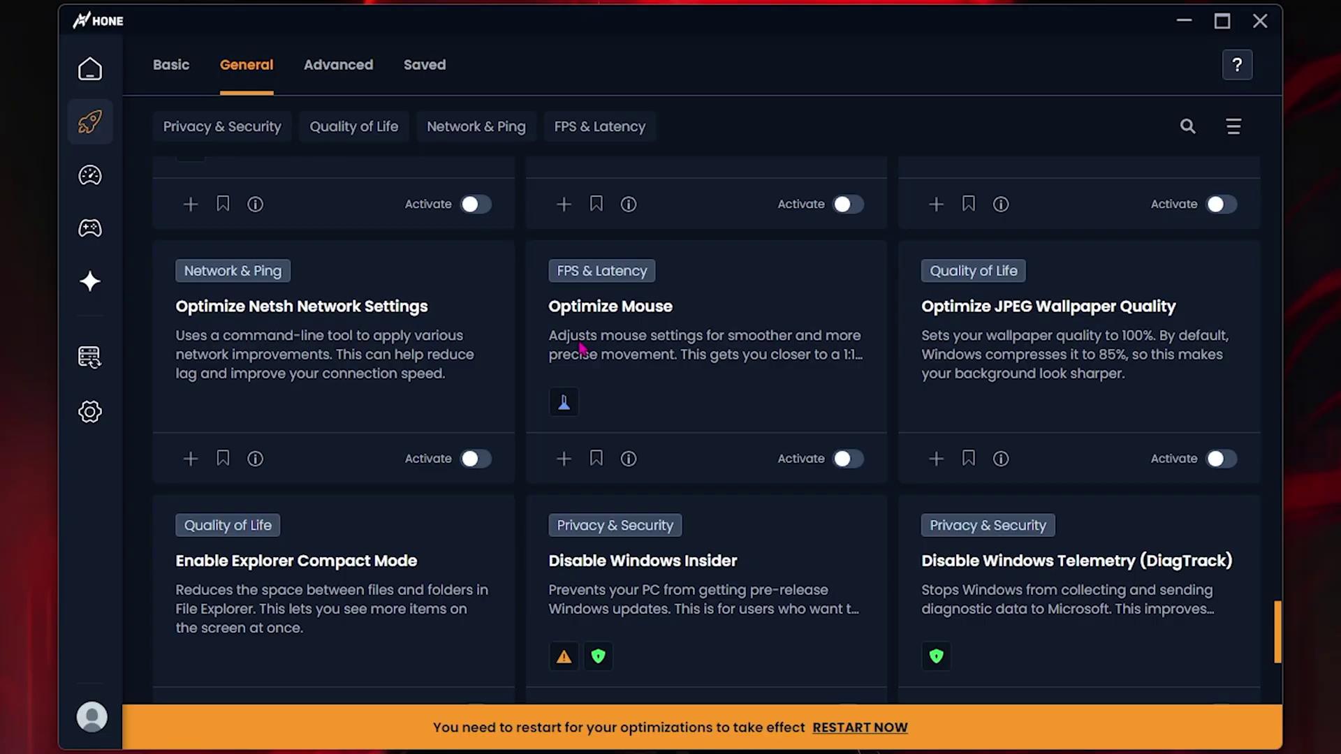
{"action": "scroll", "coordinate": [579, 347], "scroll_direction": "down", "scroll_amount": 5}
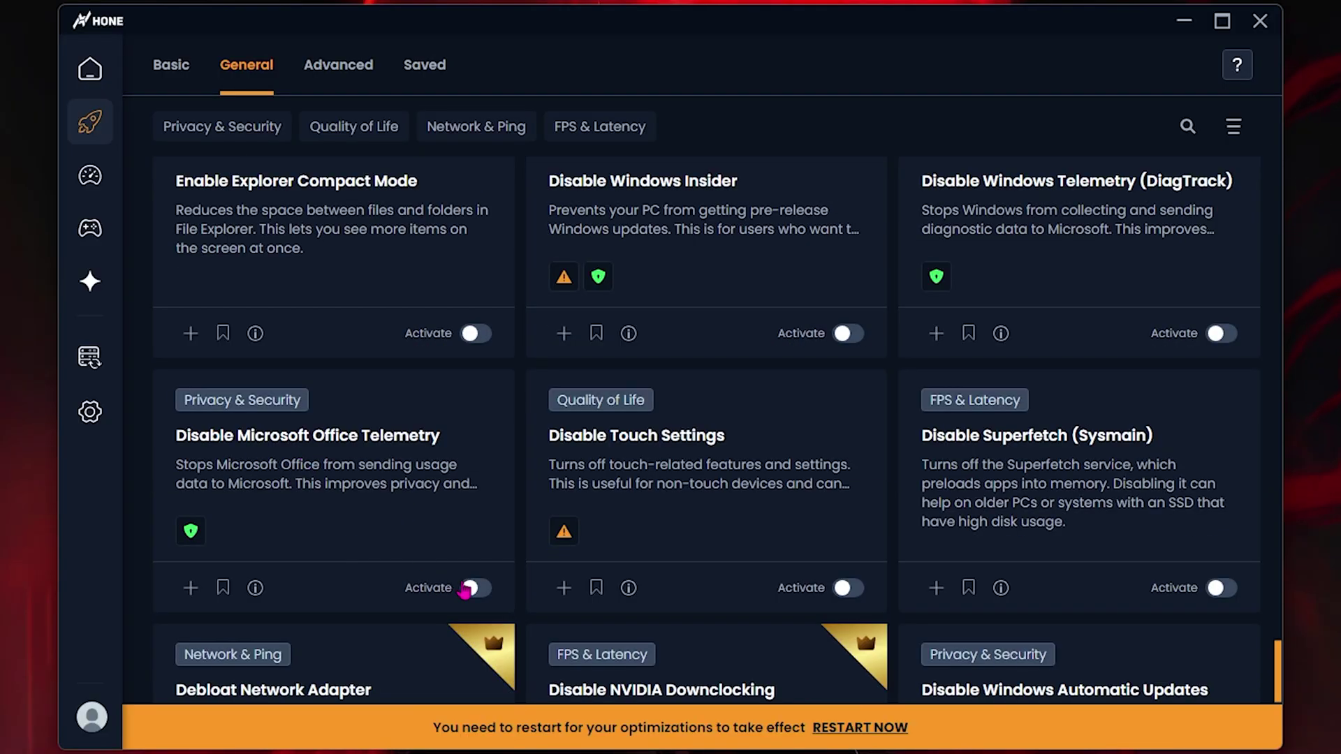
{"action": "left_click", "coordinate": [465, 591]}
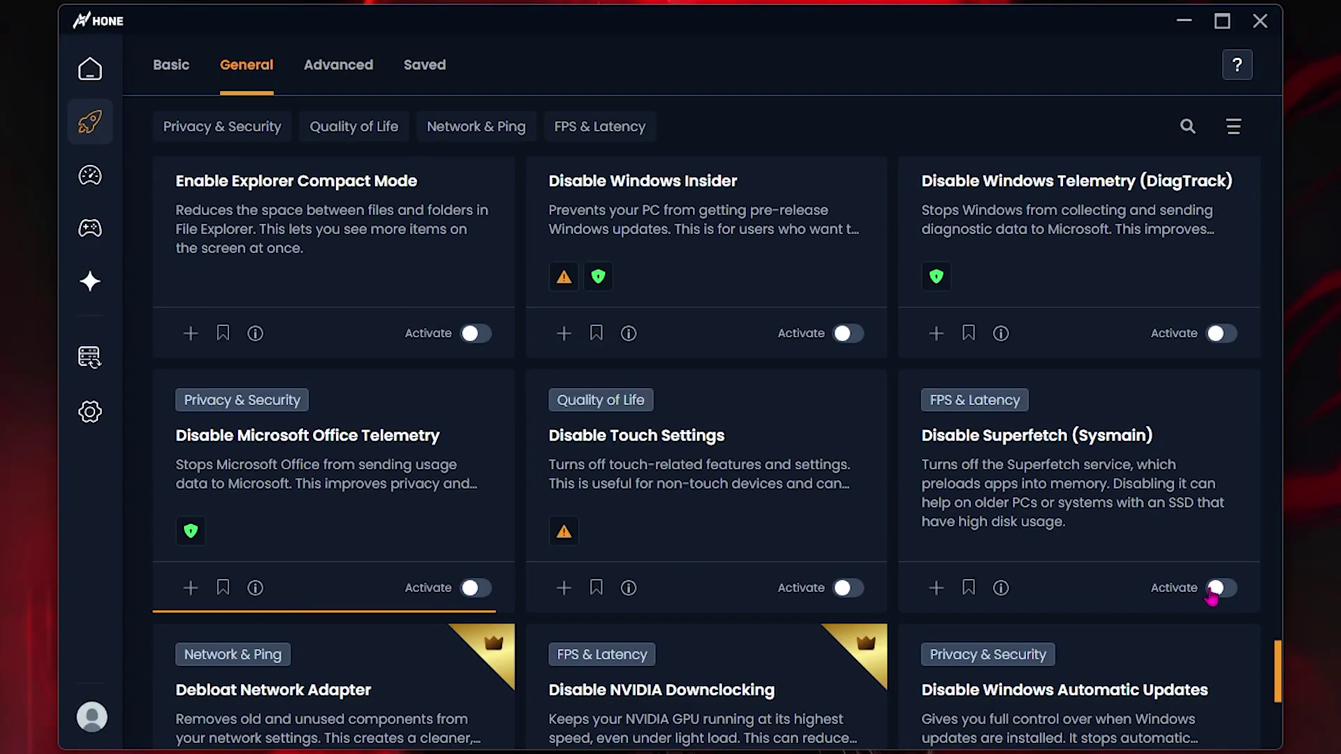
{"action": "left_click", "coordinate": [1211, 594]}
{"action": "left_click", "coordinate": [598, 496]}
- Activate the premium optimizations Debloat Network Adapter and Flip Integrity Fix
{"action": "scroll", "coordinate": [216, 274], "scroll_direction": "down", "scroll_amount": 6}
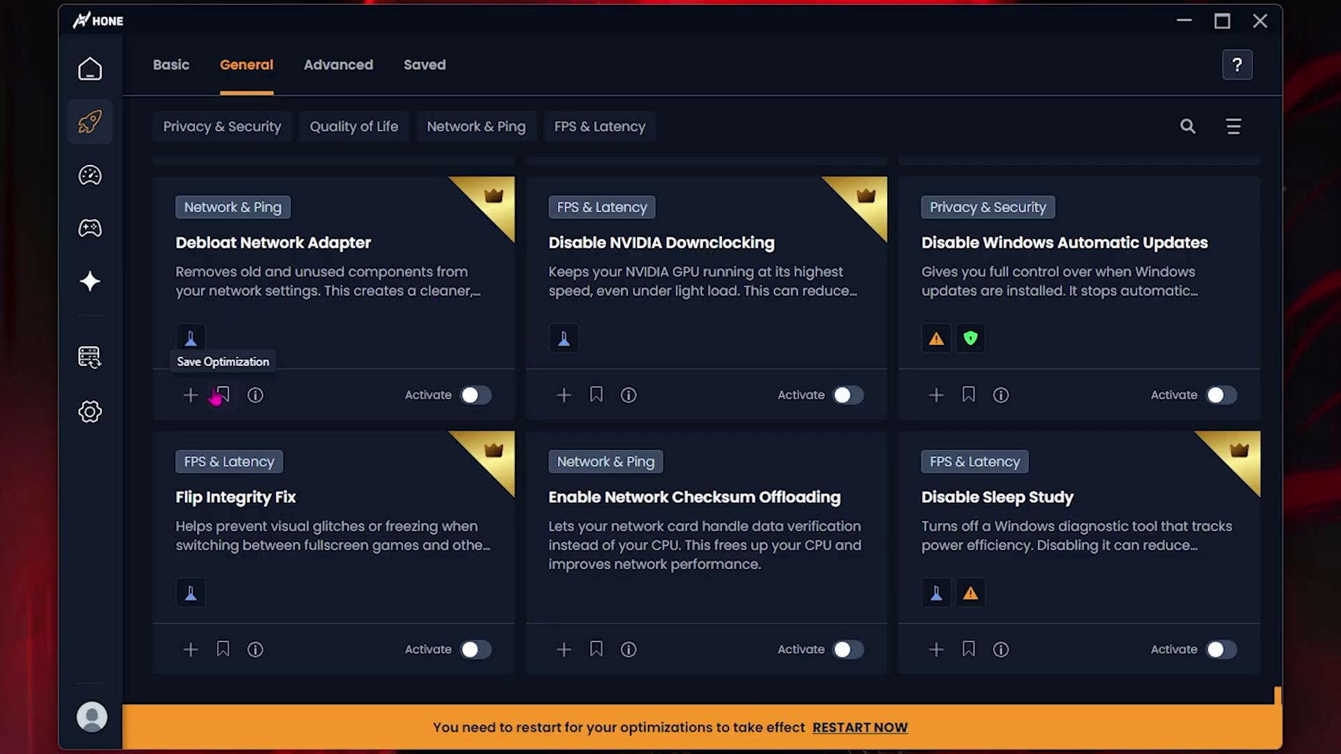
{"action": "mouse_move", "coordinate": [254, 403]}
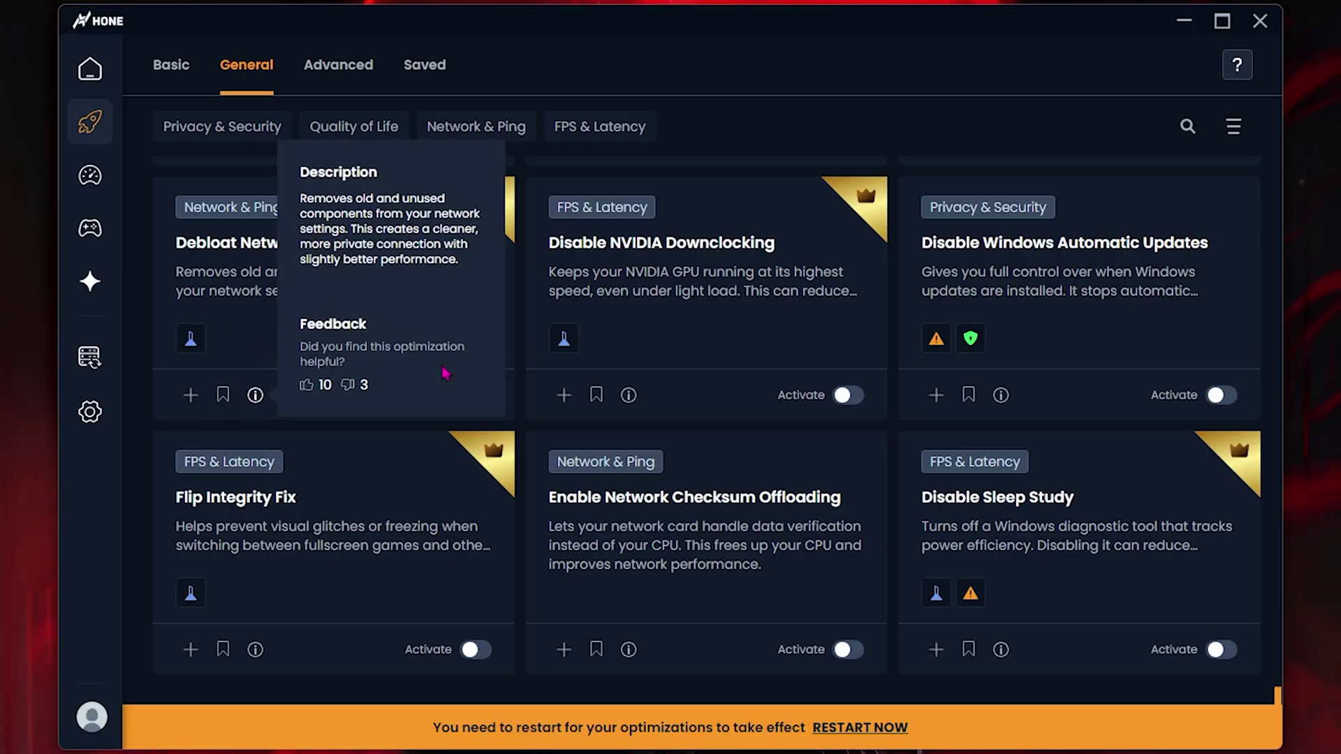
{"action": "left_click", "coordinate": [488, 405]}
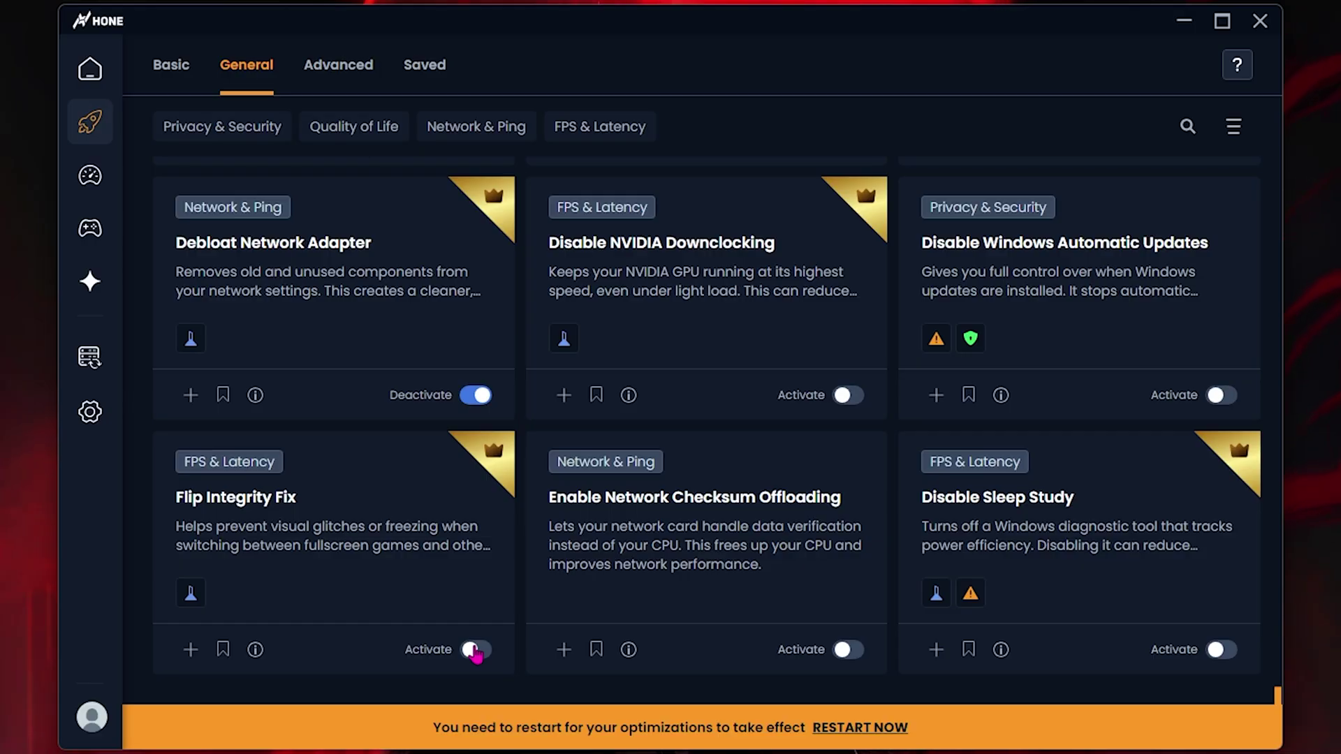
{"action": "left_click", "coordinate": [475, 651]}
- Open the Advanced optimizations, accept the risk warning and review the available tweaks
{"action": "left_click", "coordinate": [347, 66]}
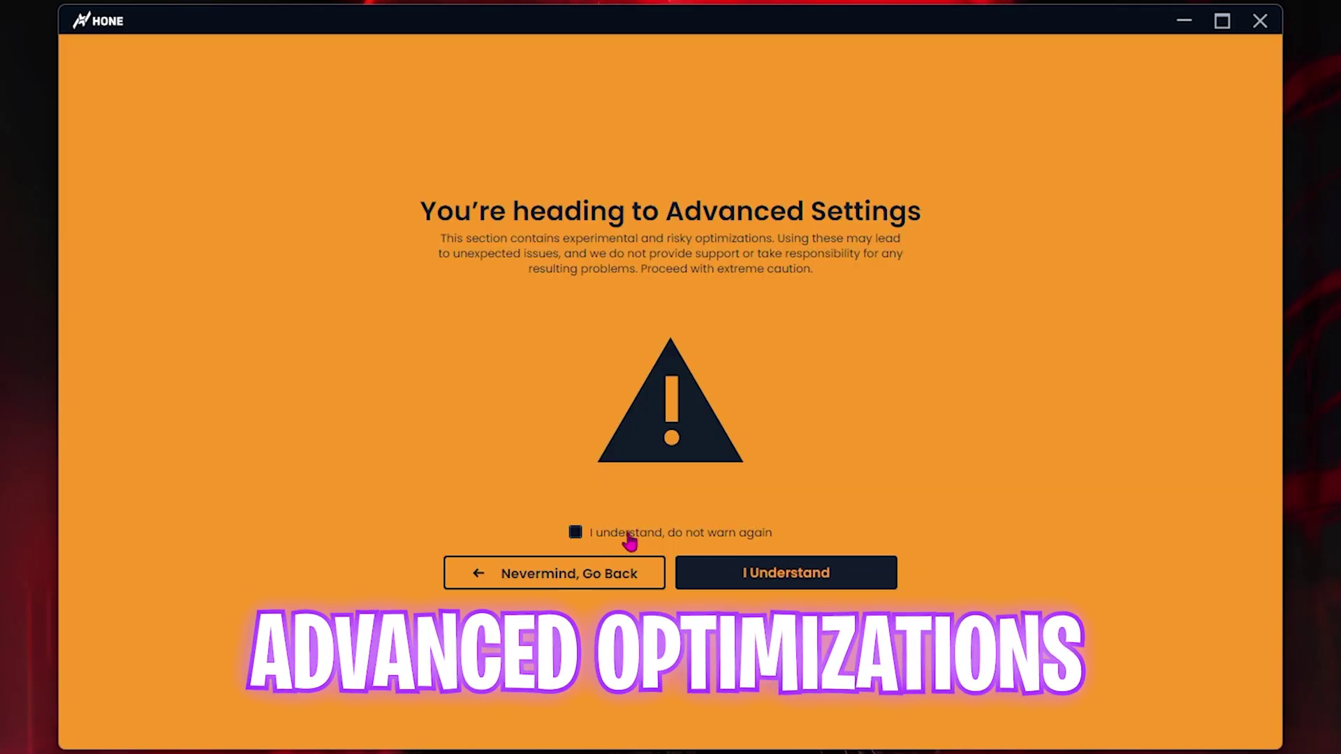
{"action": "left_click", "coordinate": [696, 571]}
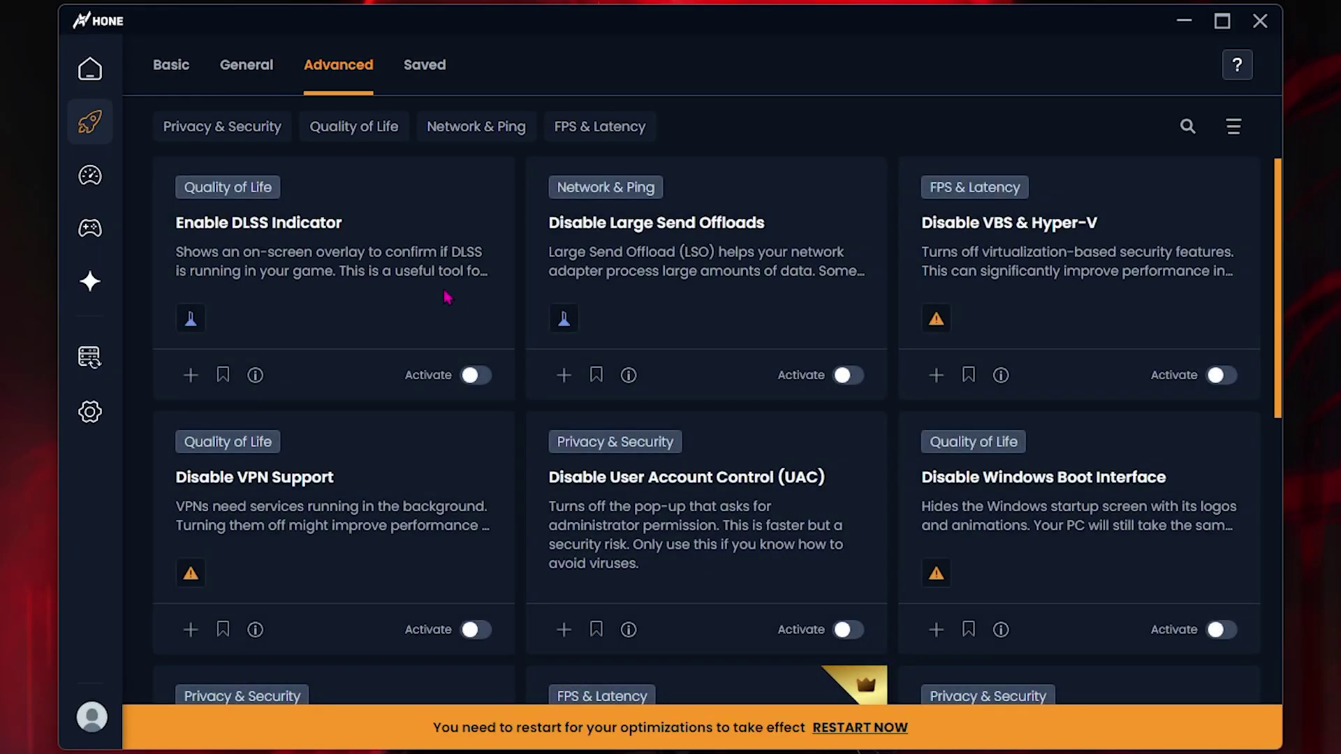
{"action": "scroll", "coordinate": [589, 427], "scroll_direction": "down", "scroll_amount": 6}
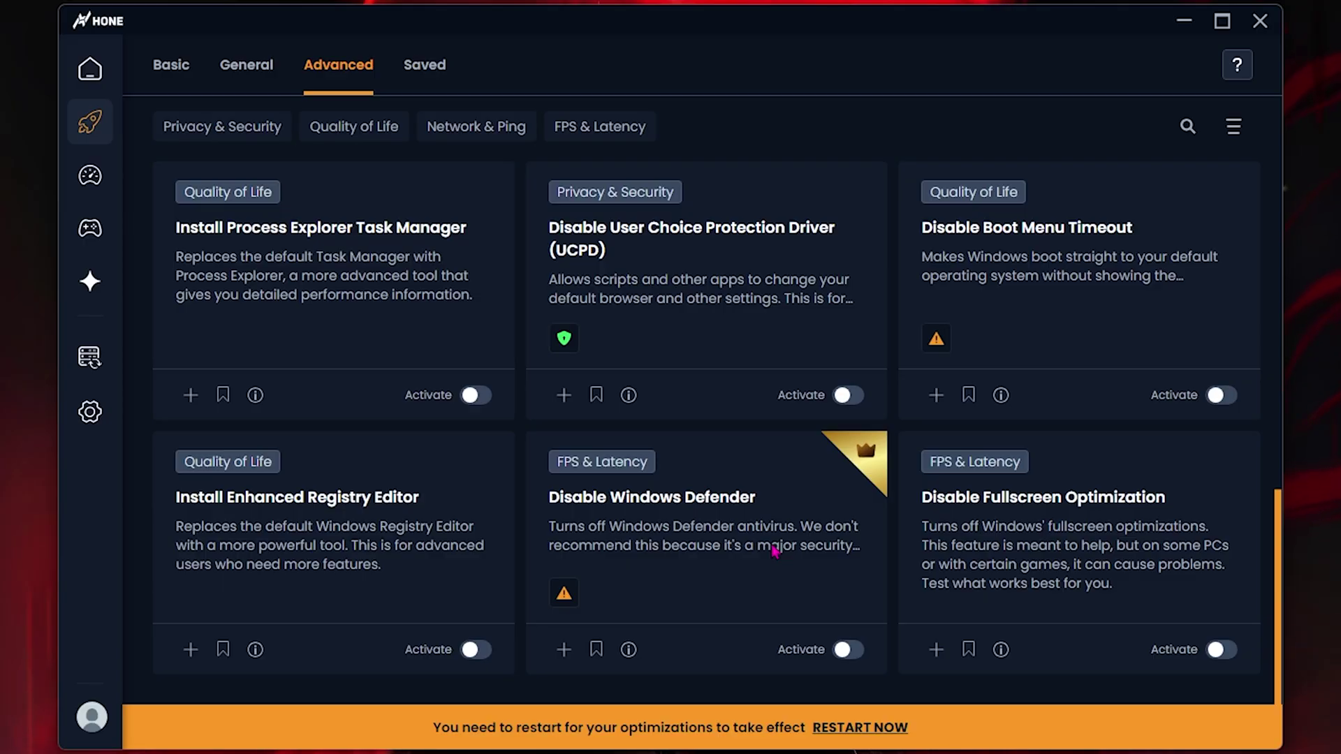
- Run the Boost-Up Junk Cleaner, skip the advanced cleanup on restart, and exit the cleaner once it finishes
{"action": "left_click", "coordinate": [138, 180]}
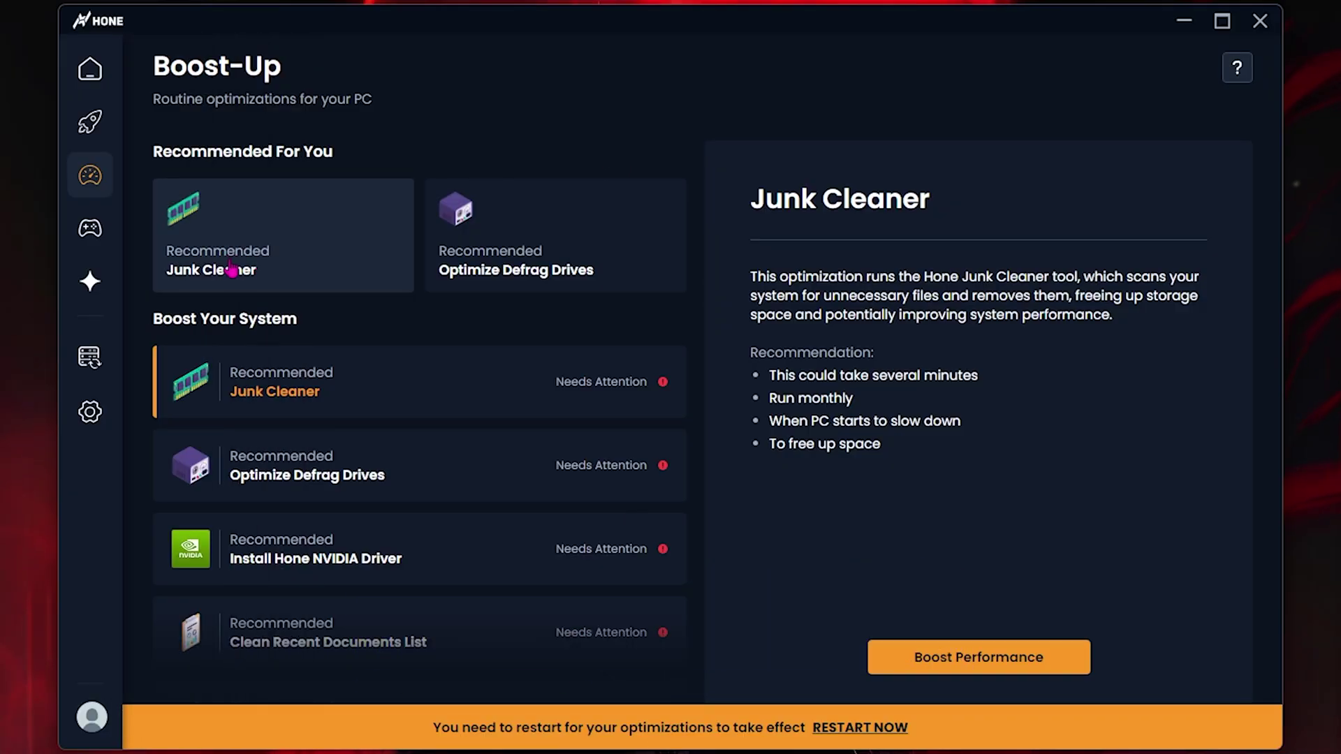
{"action": "left_click", "coordinate": [256, 253]}
{"action": "left_click", "coordinate": [632, 484]}
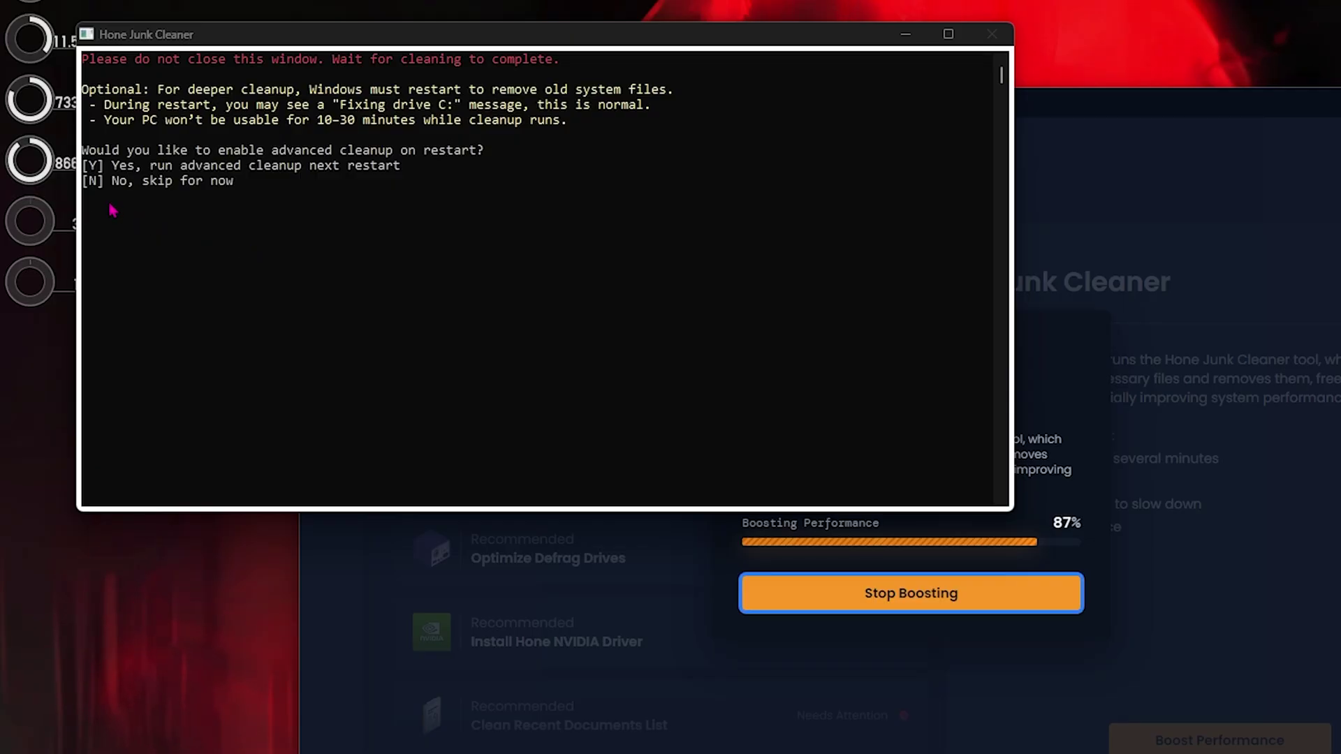
{"action": "left_click", "coordinate": [304, 234]}
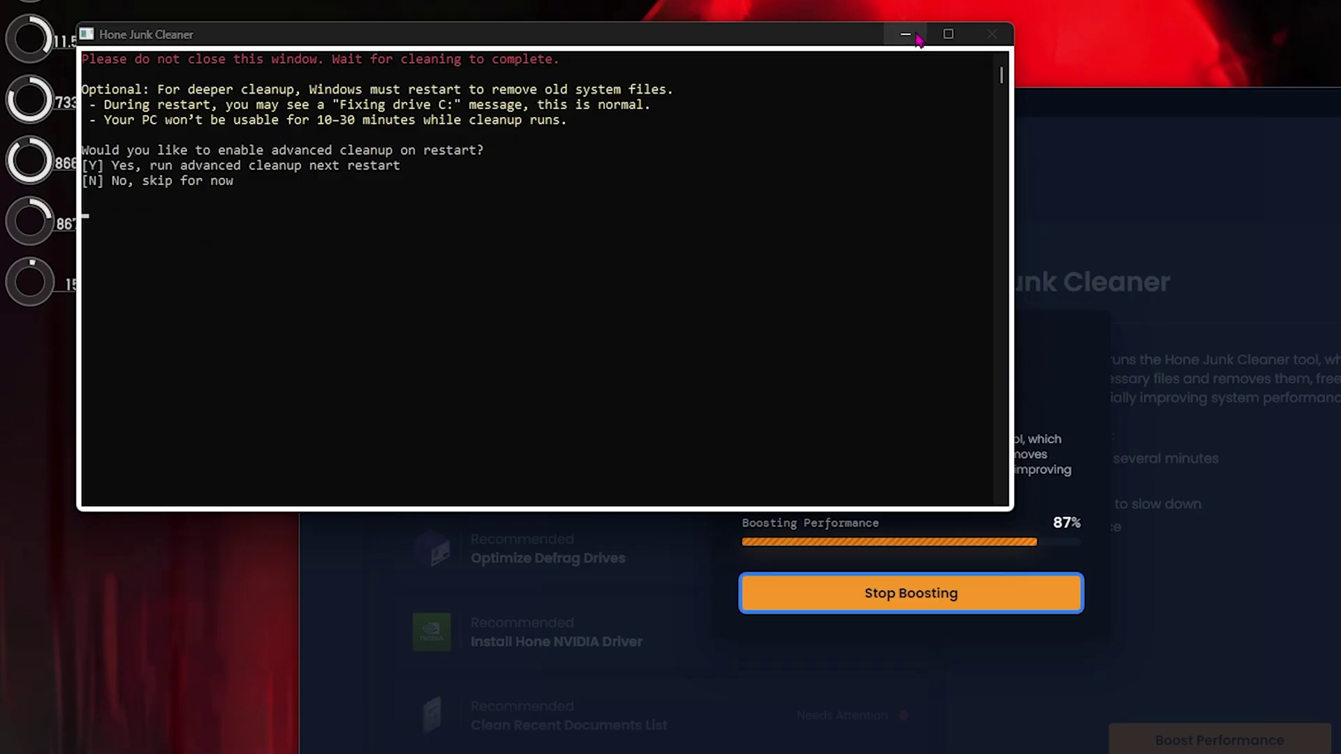
{"action": "key", "text": "n"}
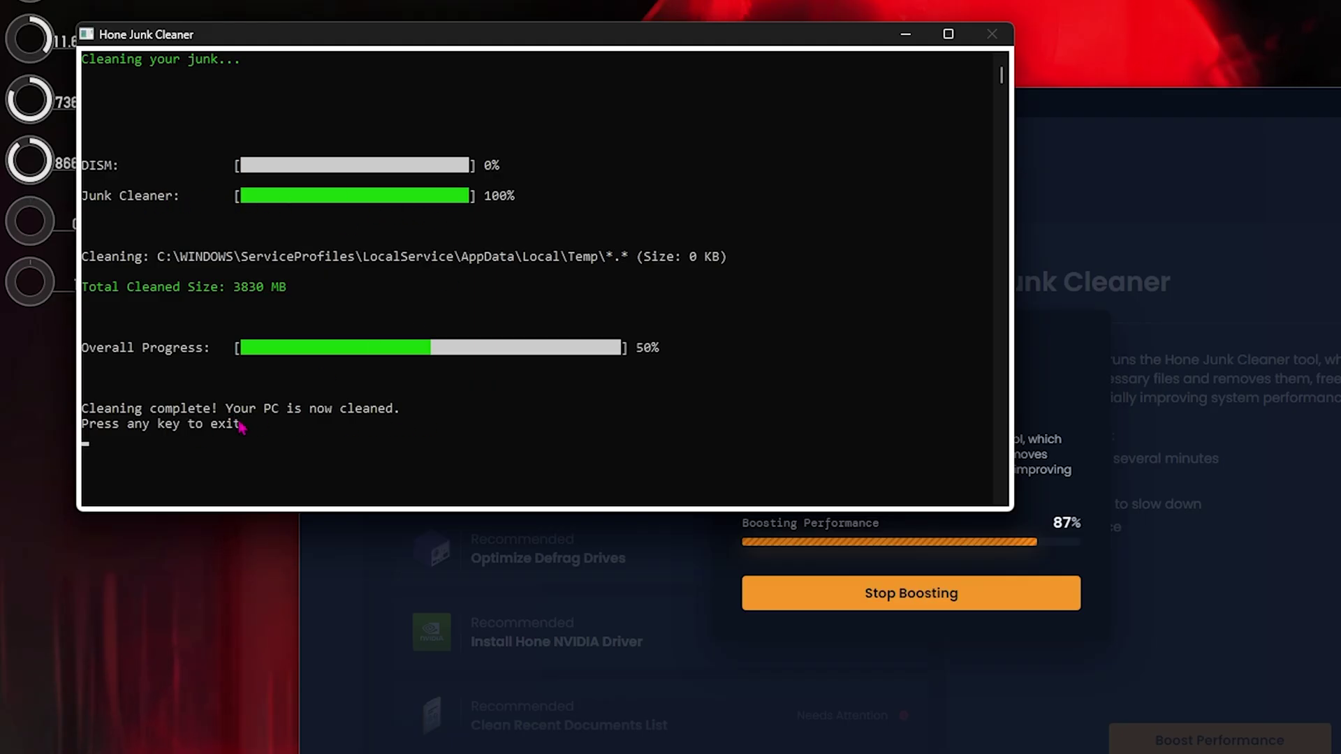
{"action": "key", "text": "Return"}
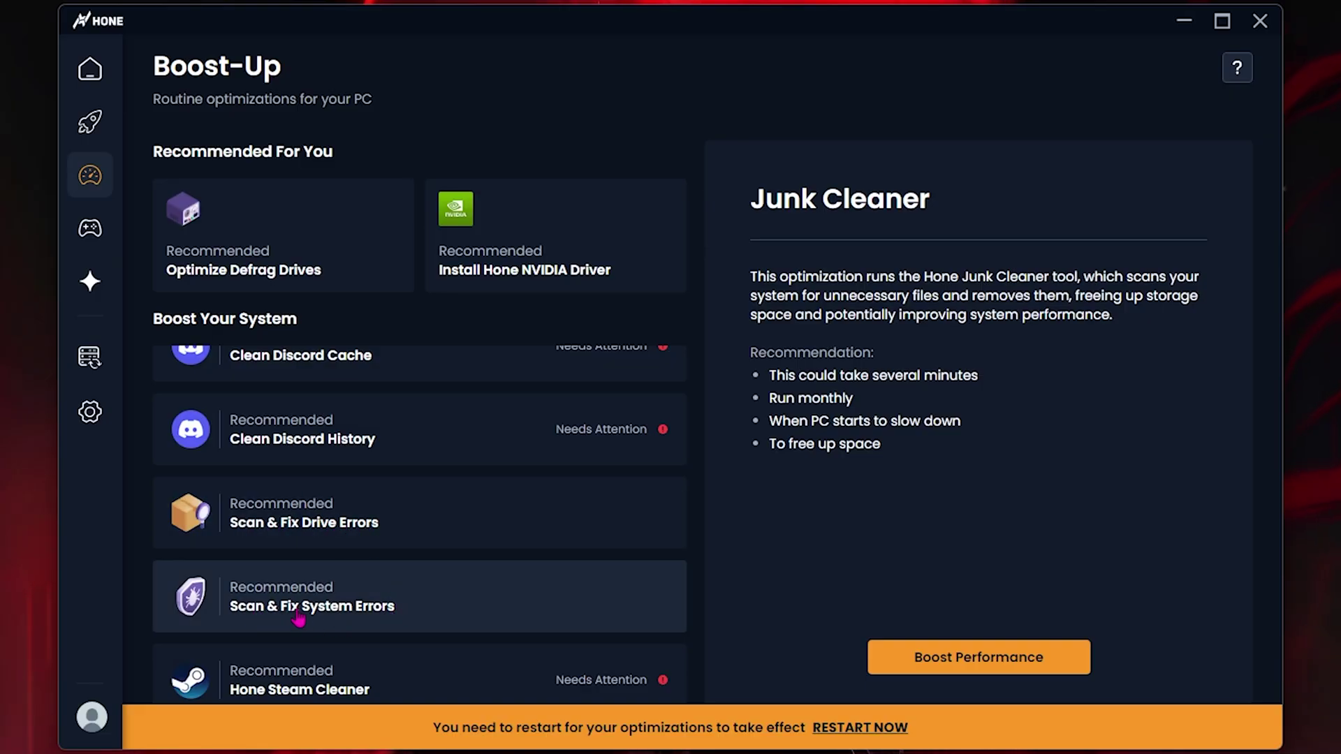
- Run the Clean Discord Cache boost and close its completion dialog
{"action": "scroll", "coordinate": [321, 670], "scroll_direction": "up", "scroll_amount": 4}
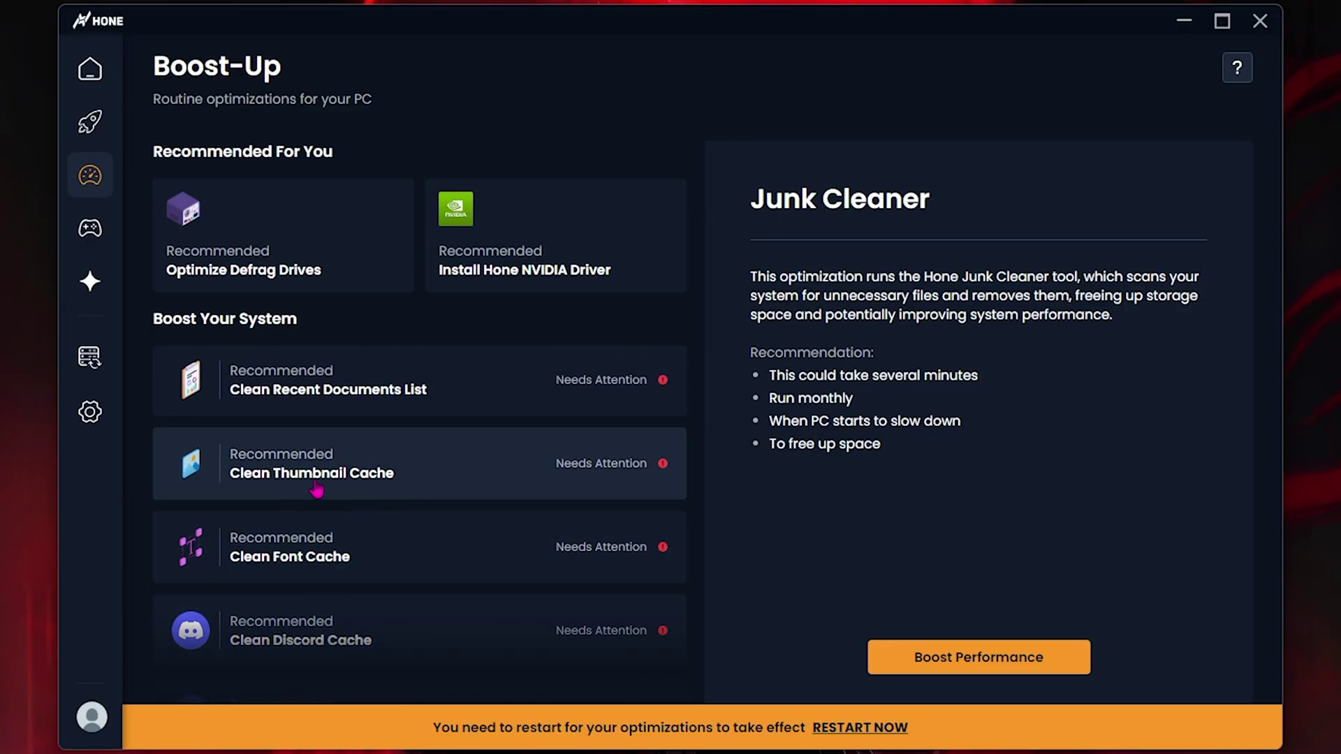
{"action": "scroll", "coordinate": [310, 484], "scroll_direction": "up", "scroll_amount": 3}
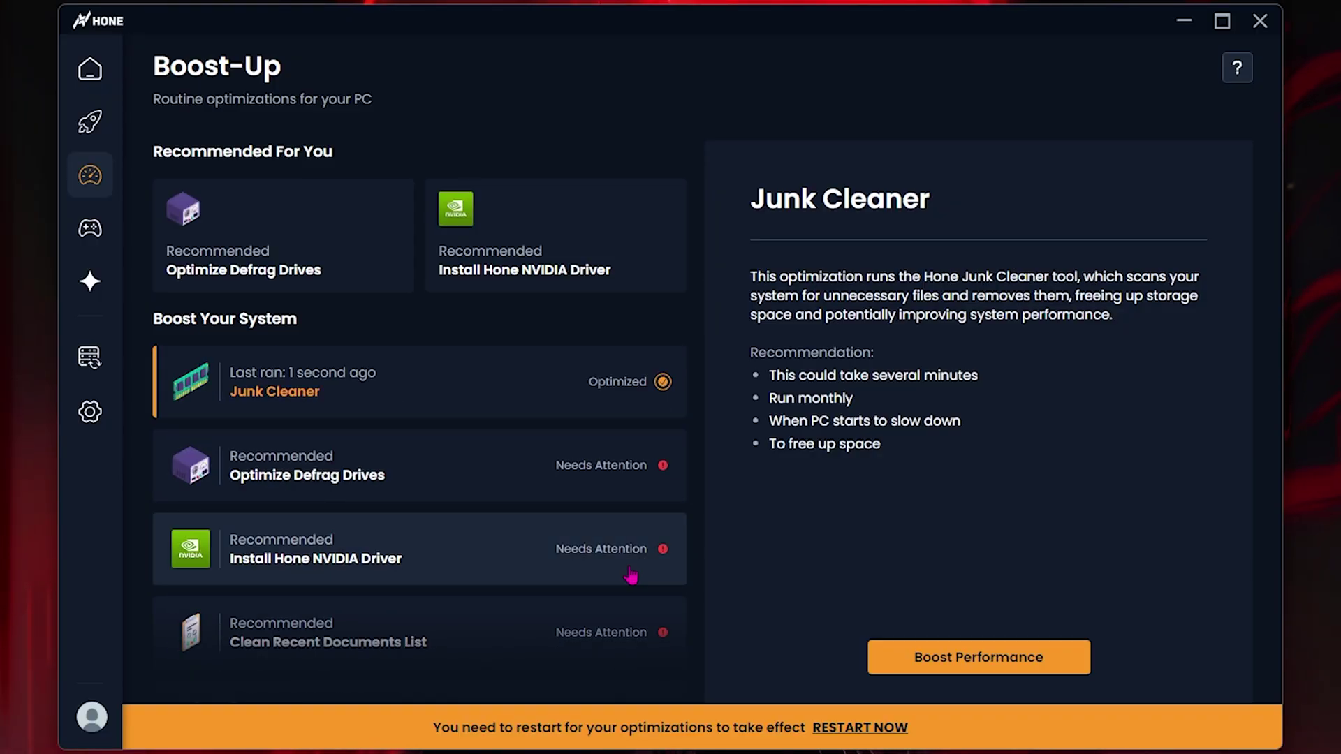
{"action": "scroll", "coordinate": [489, 503], "scroll_direction": "down", "scroll_amount": 5}
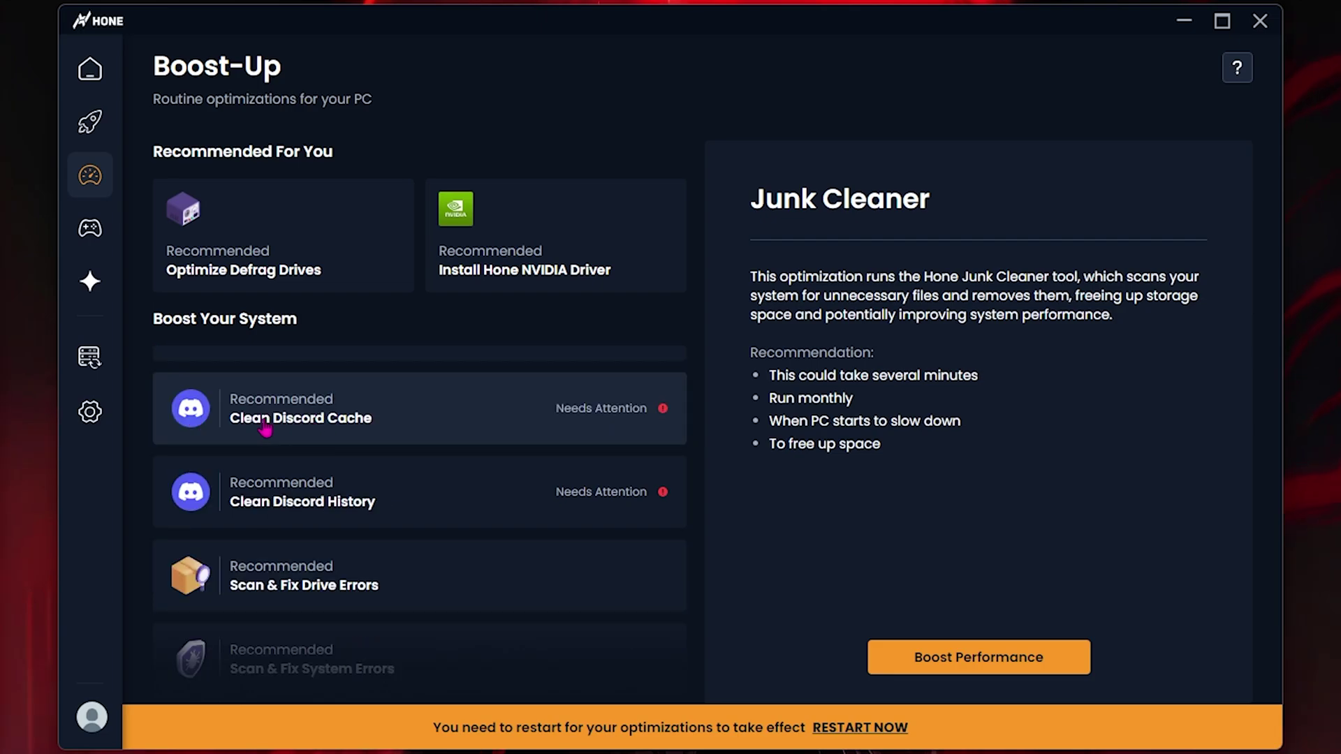
{"action": "left_click", "coordinate": [333, 425]}
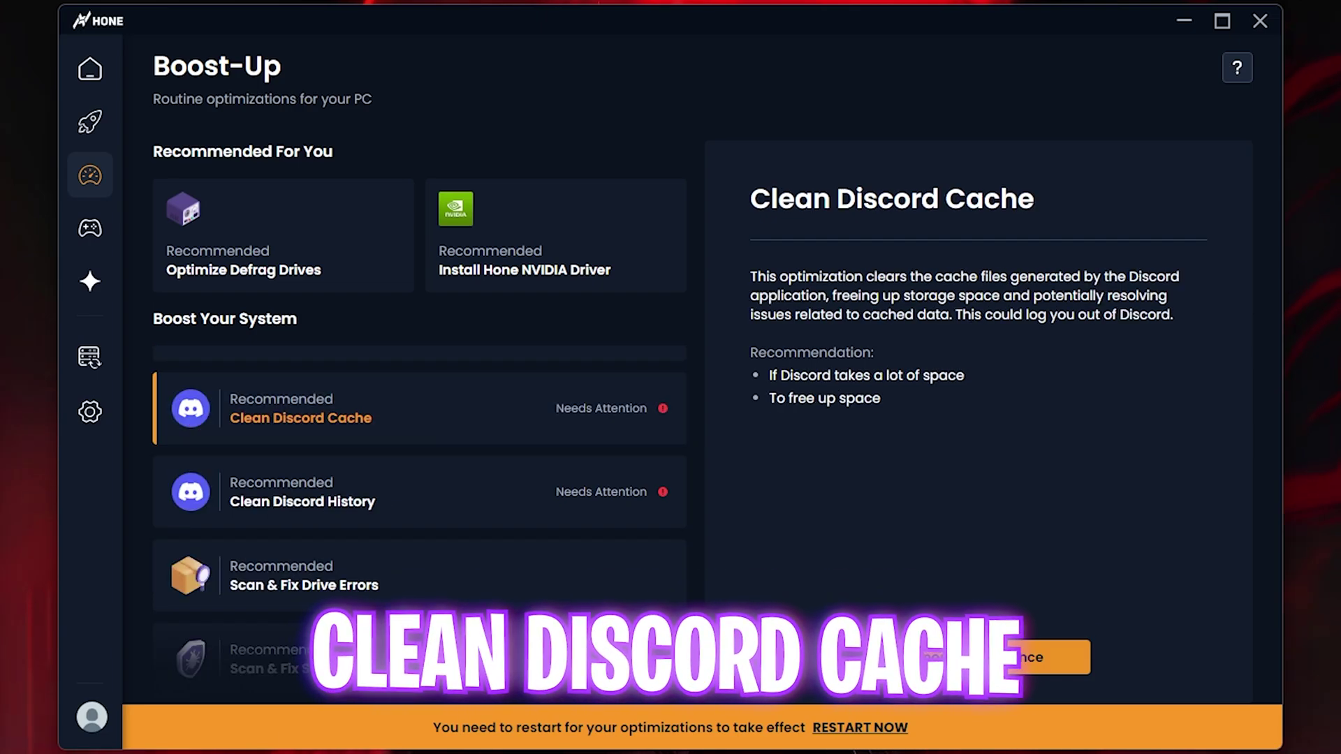
{"action": "left_click", "coordinate": [953, 669]}
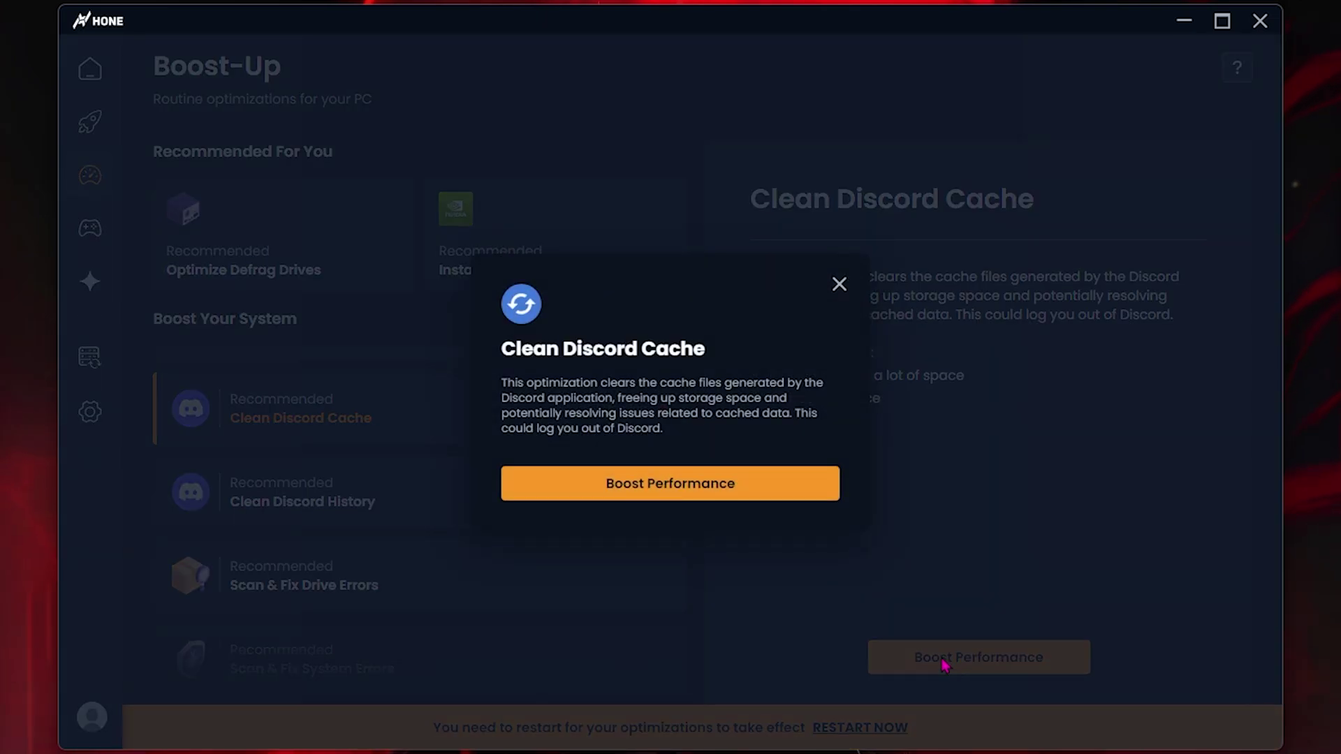
{"action": "left_click", "coordinate": [680, 504]}
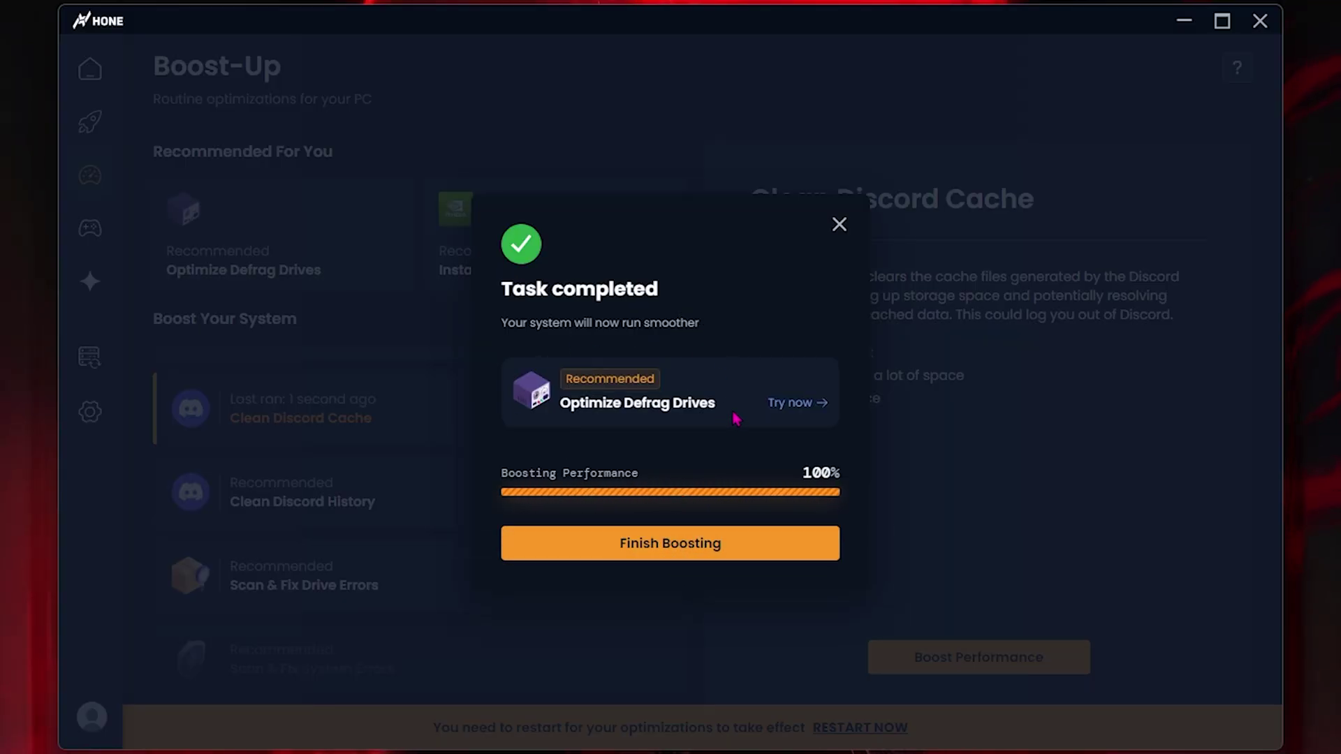
{"action": "left_click", "coordinate": [838, 224]}
- Run the Scan & Fix System Errors boost
{"action": "scroll", "coordinate": [344, 611], "scroll_direction": "down", "scroll_amount": 1}
{"action": "left_click", "coordinate": [345, 610]}
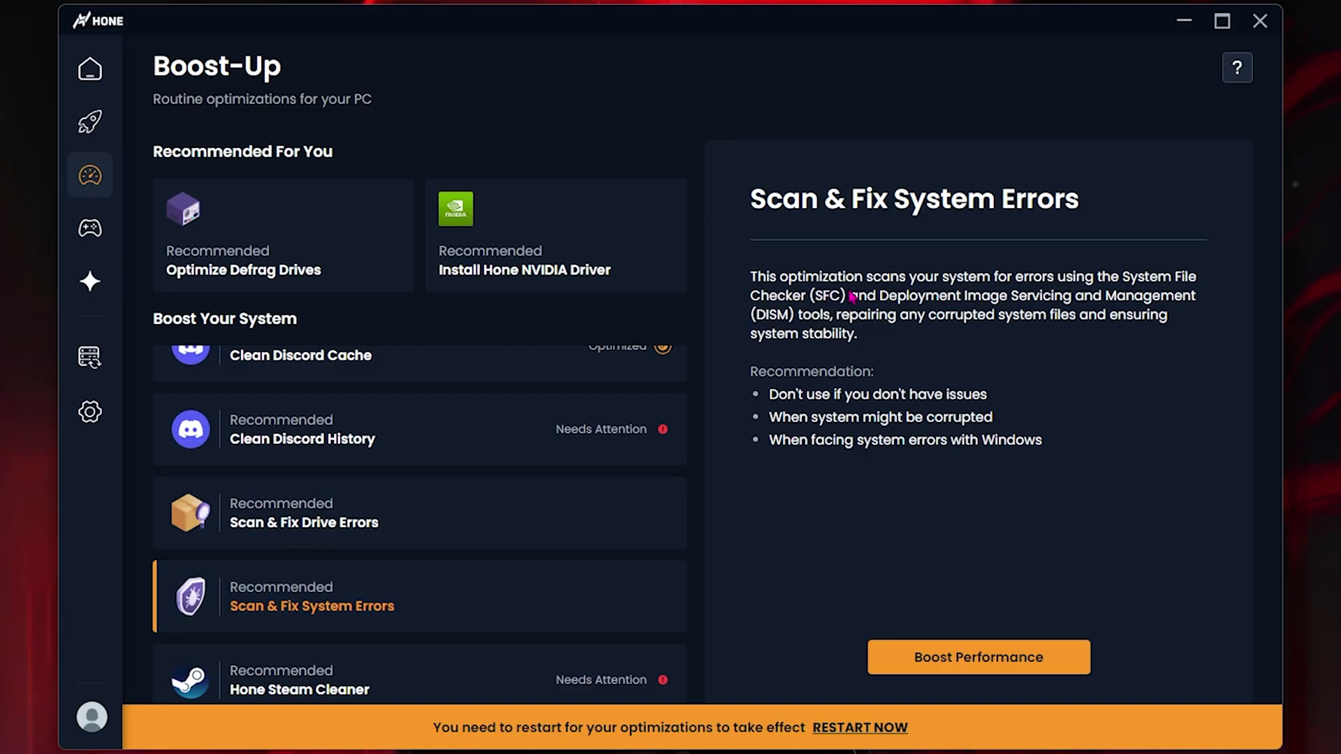
{"action": "left_click", "coordinate": [967, 662]}
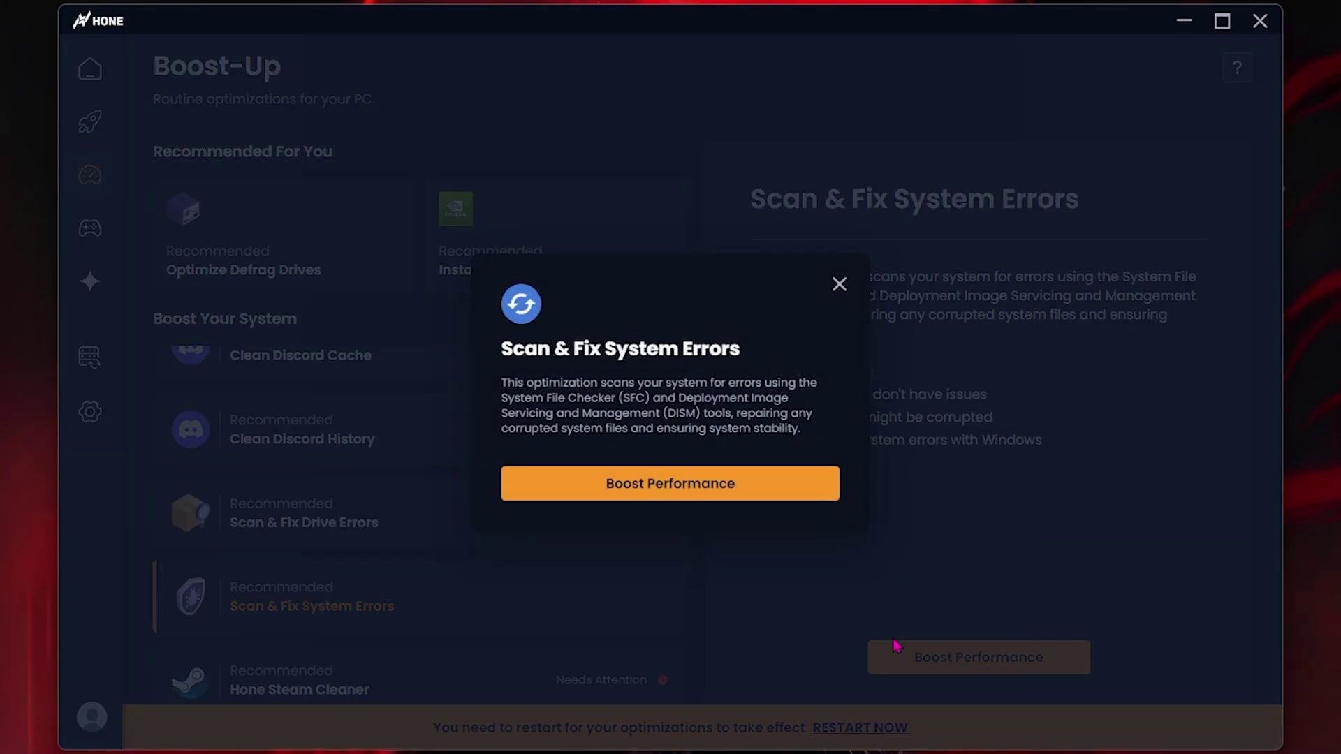
{"action": "left_click", "coordinate": [665, 495]}
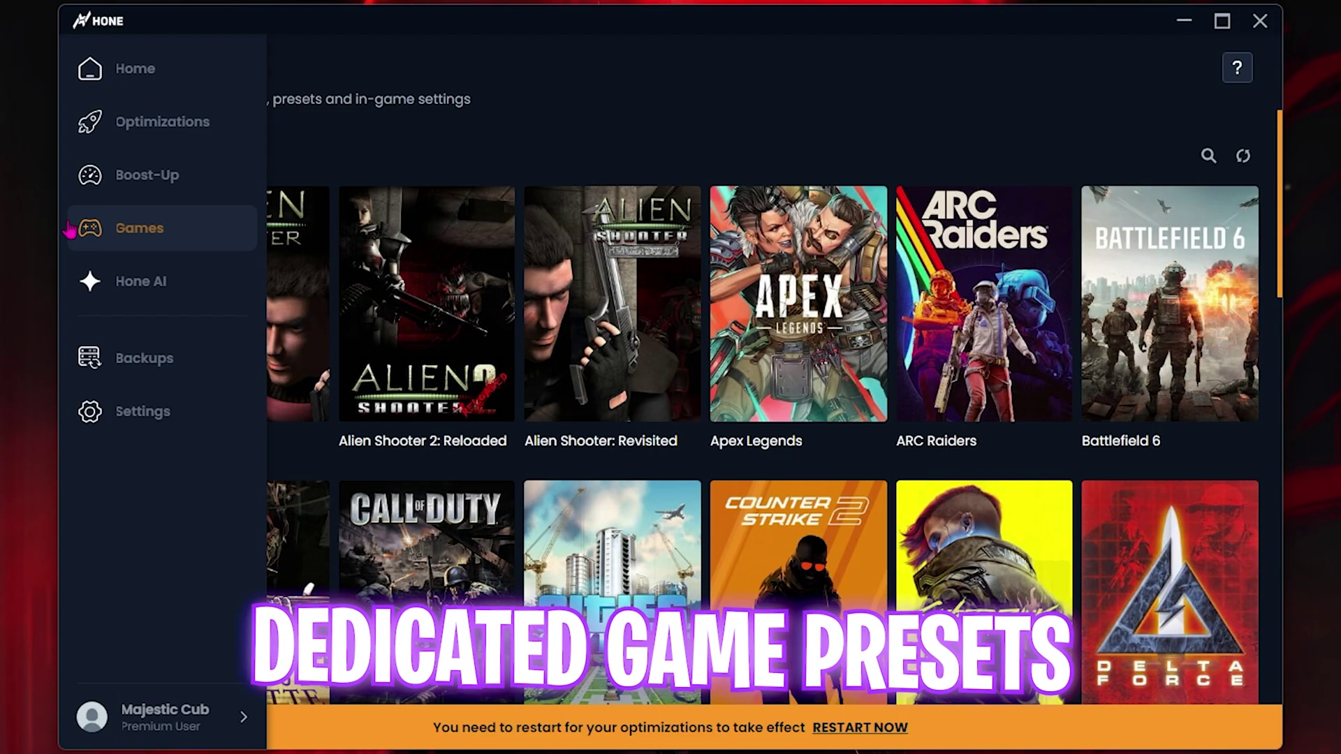
- Activate the Best Performance optimization preset for Battlefield 6 from the Games library
{"action": "scroll", "coordinate": [702, 323], "scroll_direction": "down", "scroll_amount": 20}
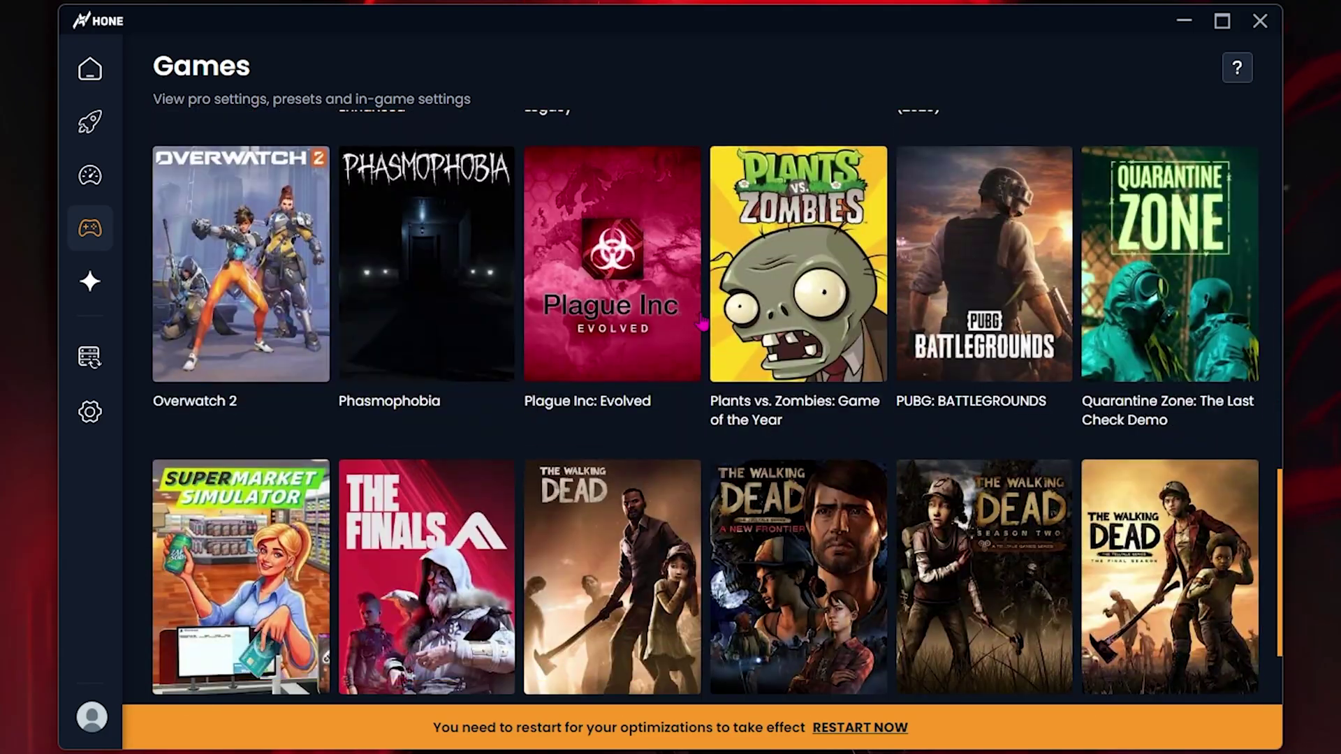
{"action": "scroll", "coordinate": [702, 323], "scroll_direction": "up", "scroll_amount": 20}
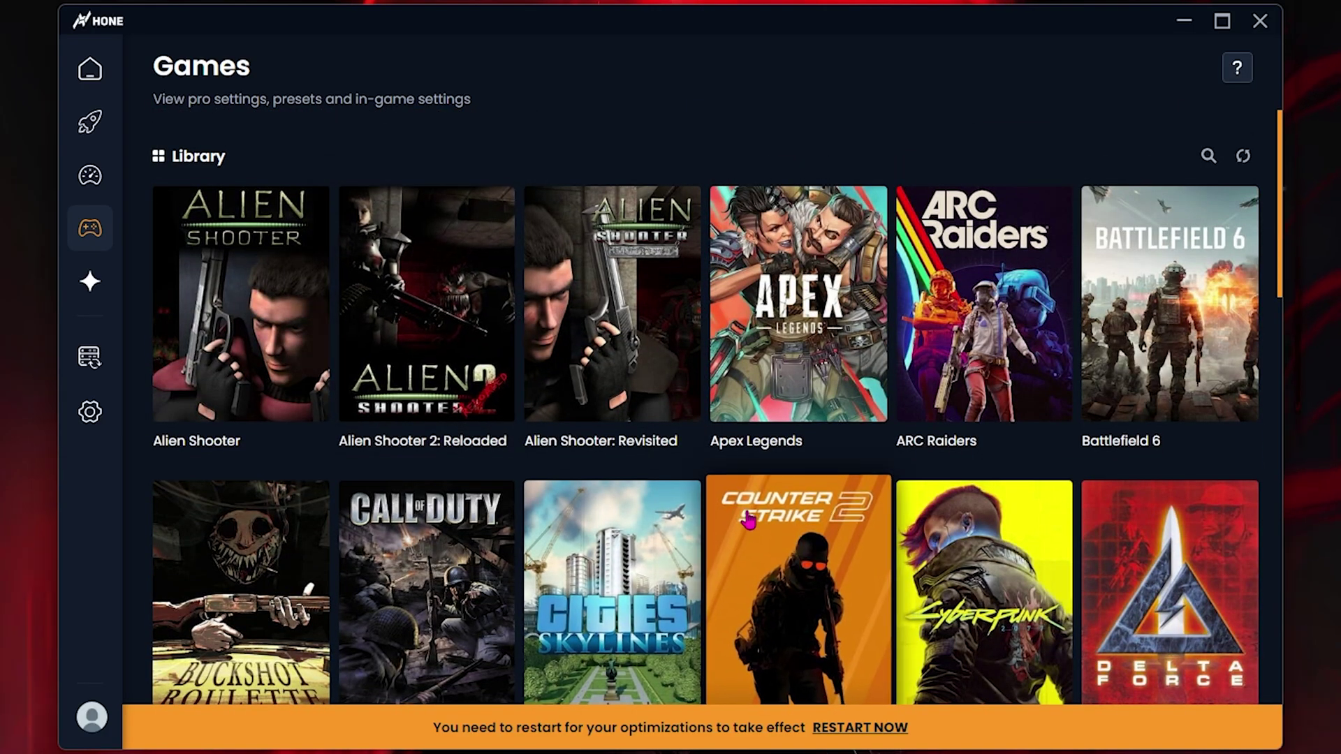
{"action": "left_click", "coordinate": [1146, 309]}
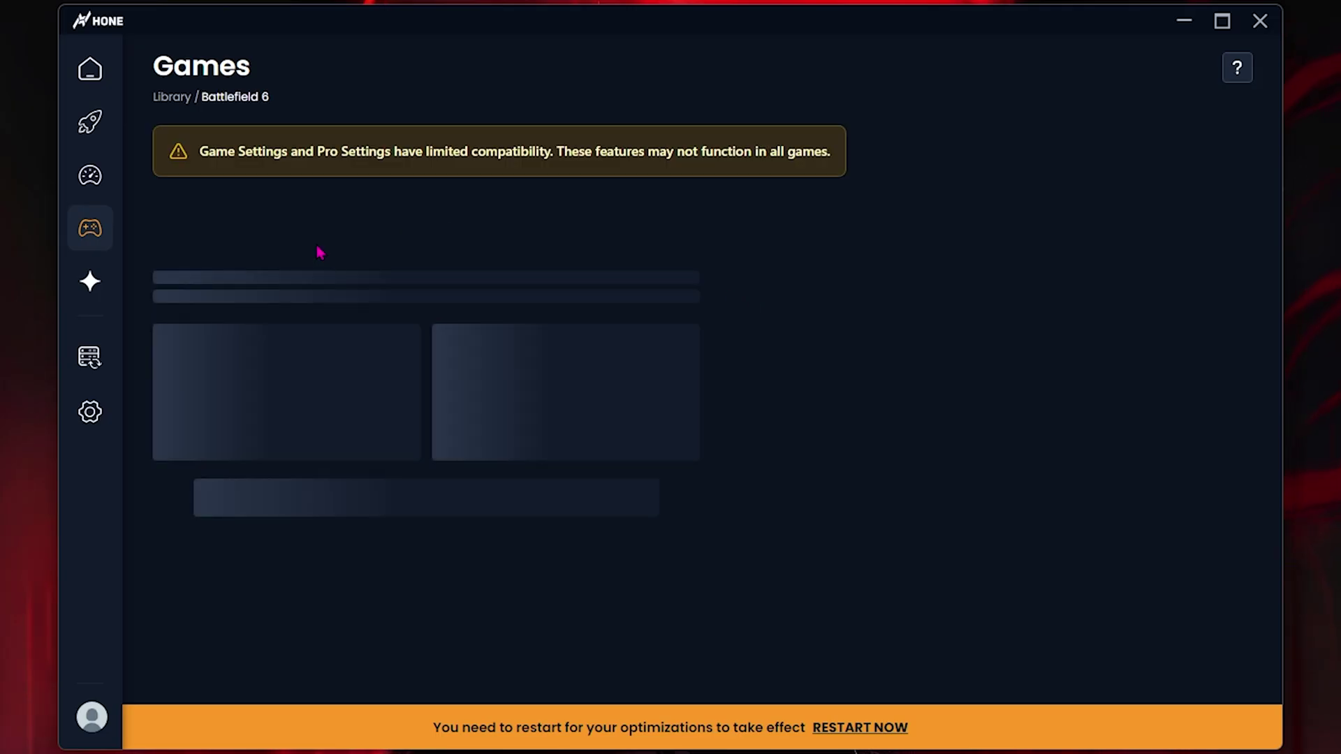
{"action": "left_click", "coordinate": [586, 299]}
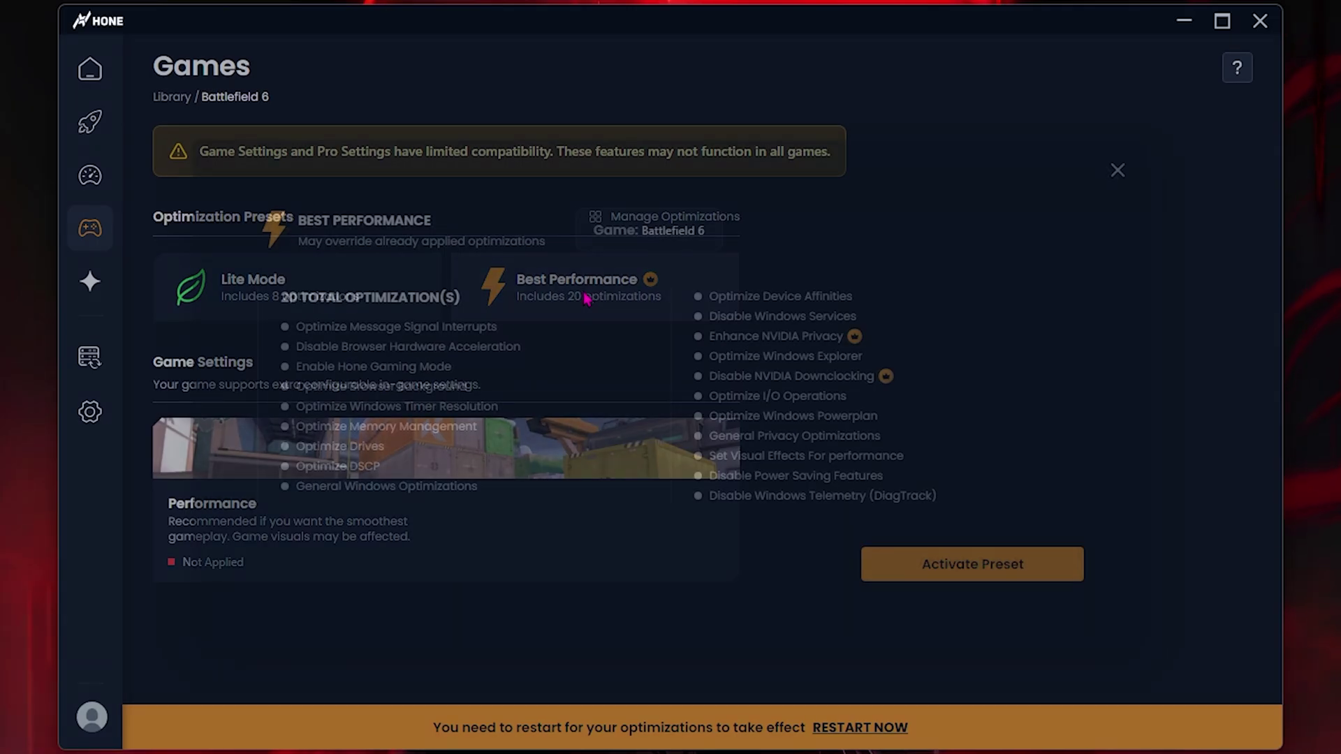
{"action": "left_click", "coordinate": [945, 557]}
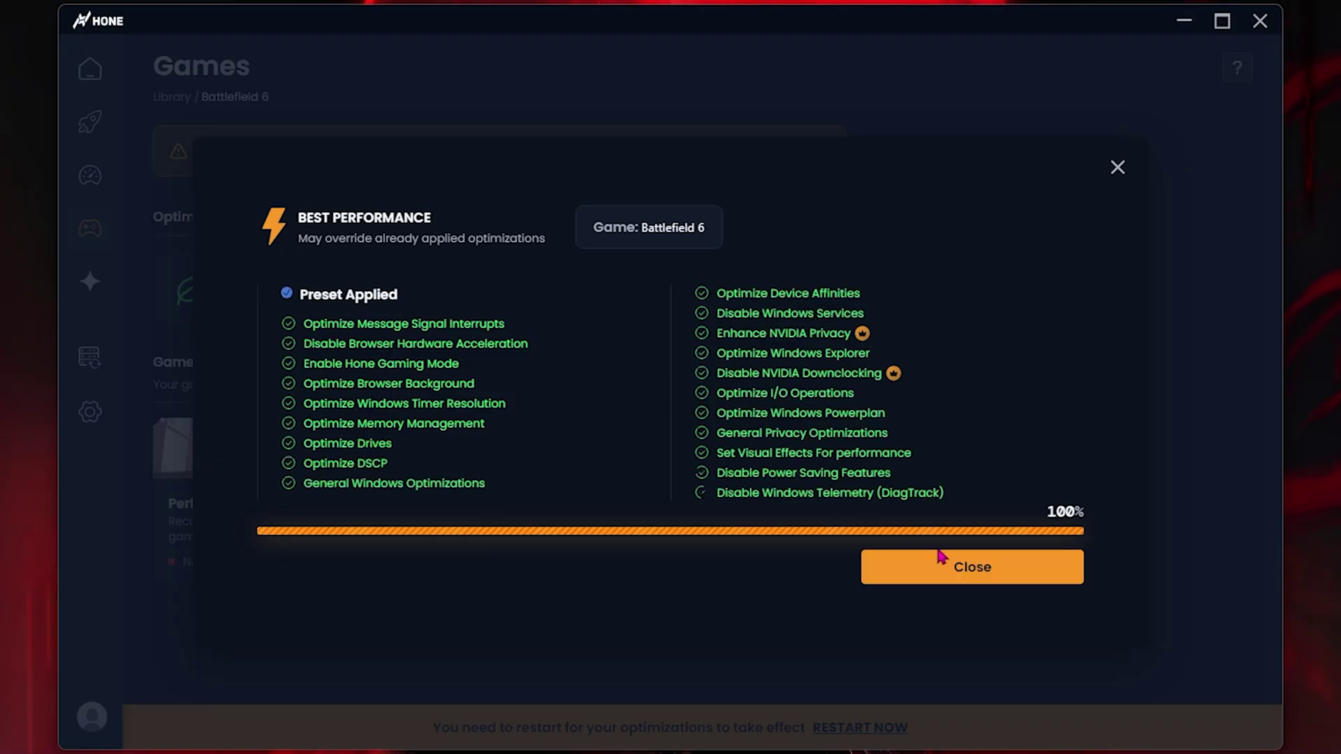
- Close the completed Best Performance preset dialog for Battlefield 6
{"action": "left_click", "coordinate": [941, 557]}
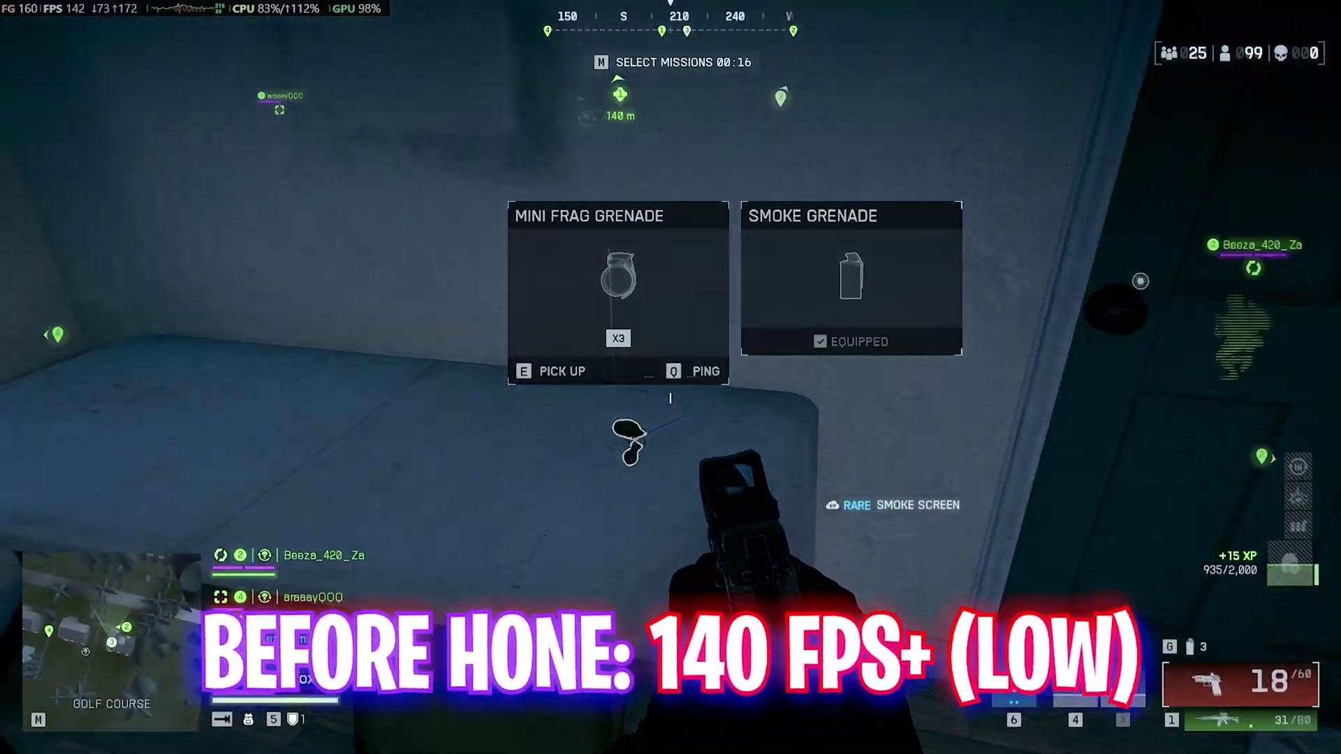
{"action": "key", "text": "w"}
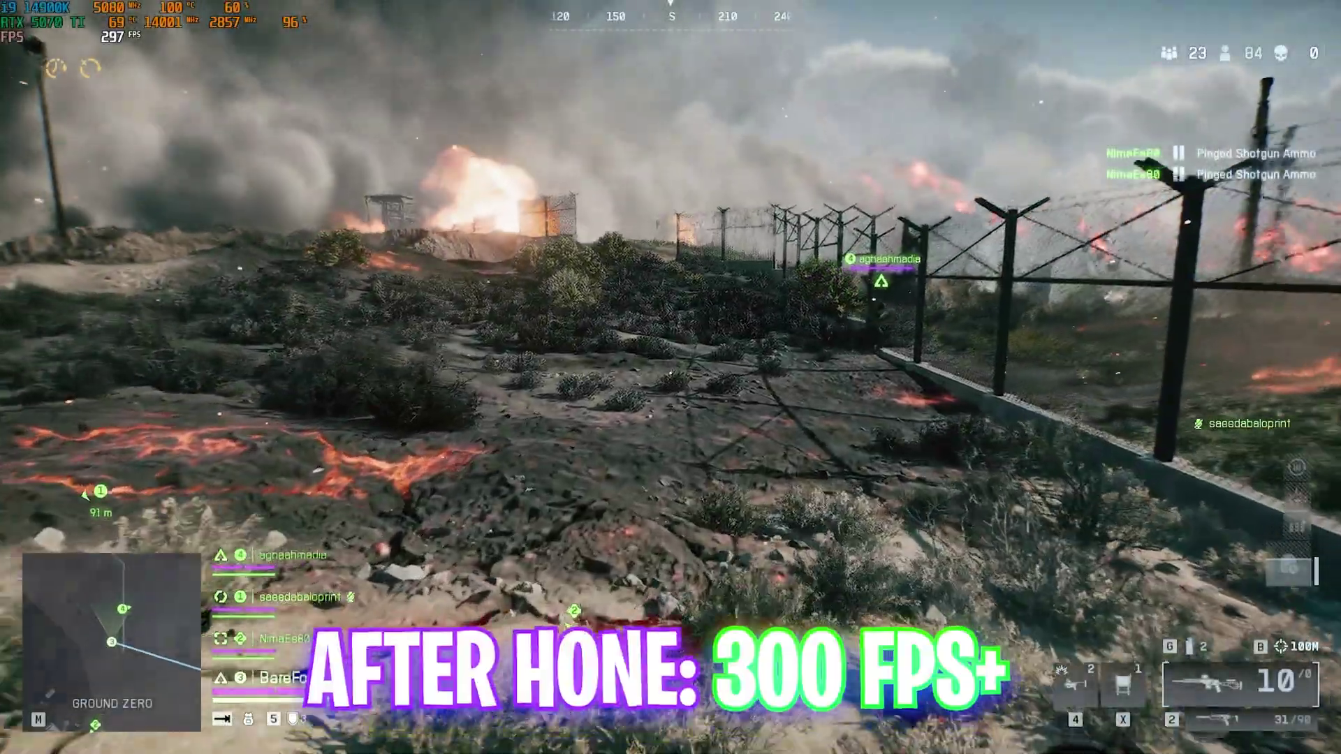
{"action": "key", "text": "w"}
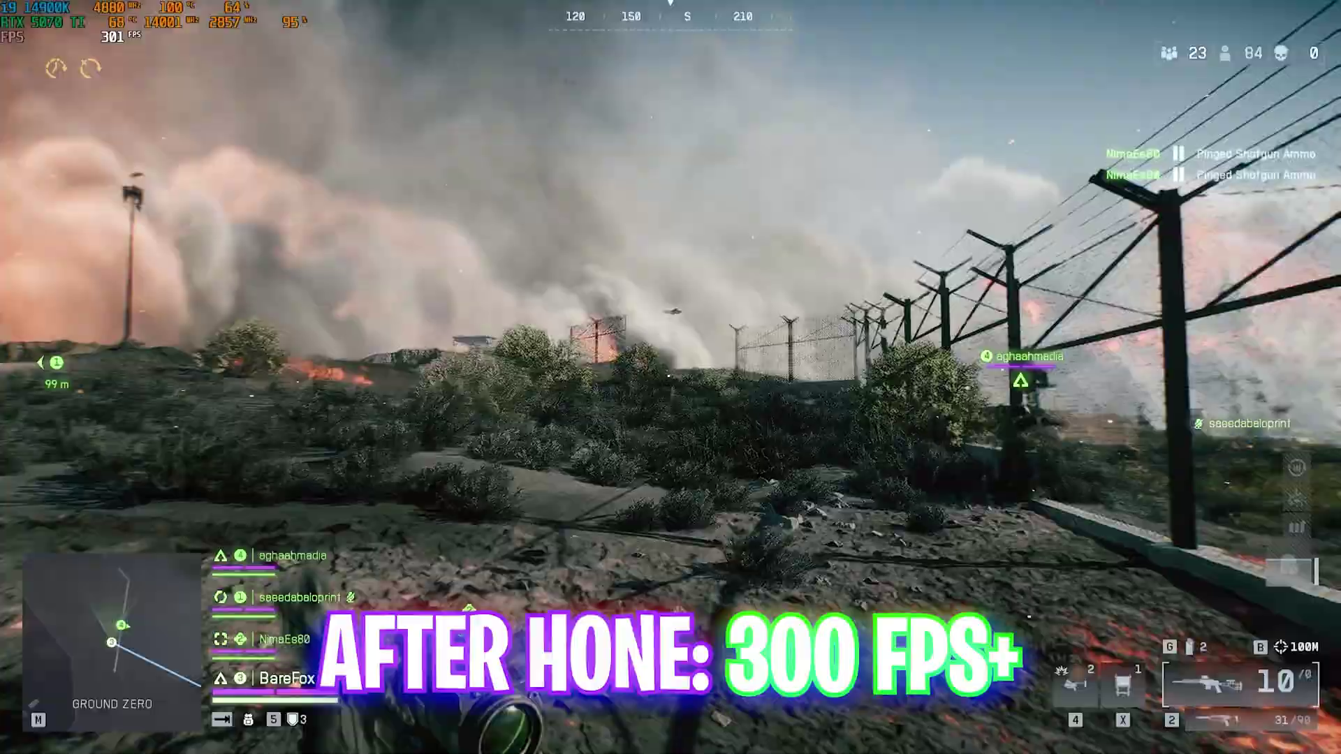
{"action": "key", "text": "q"}
{"action": "key", "text": "w"}
{"action": "key", "text": "q"}
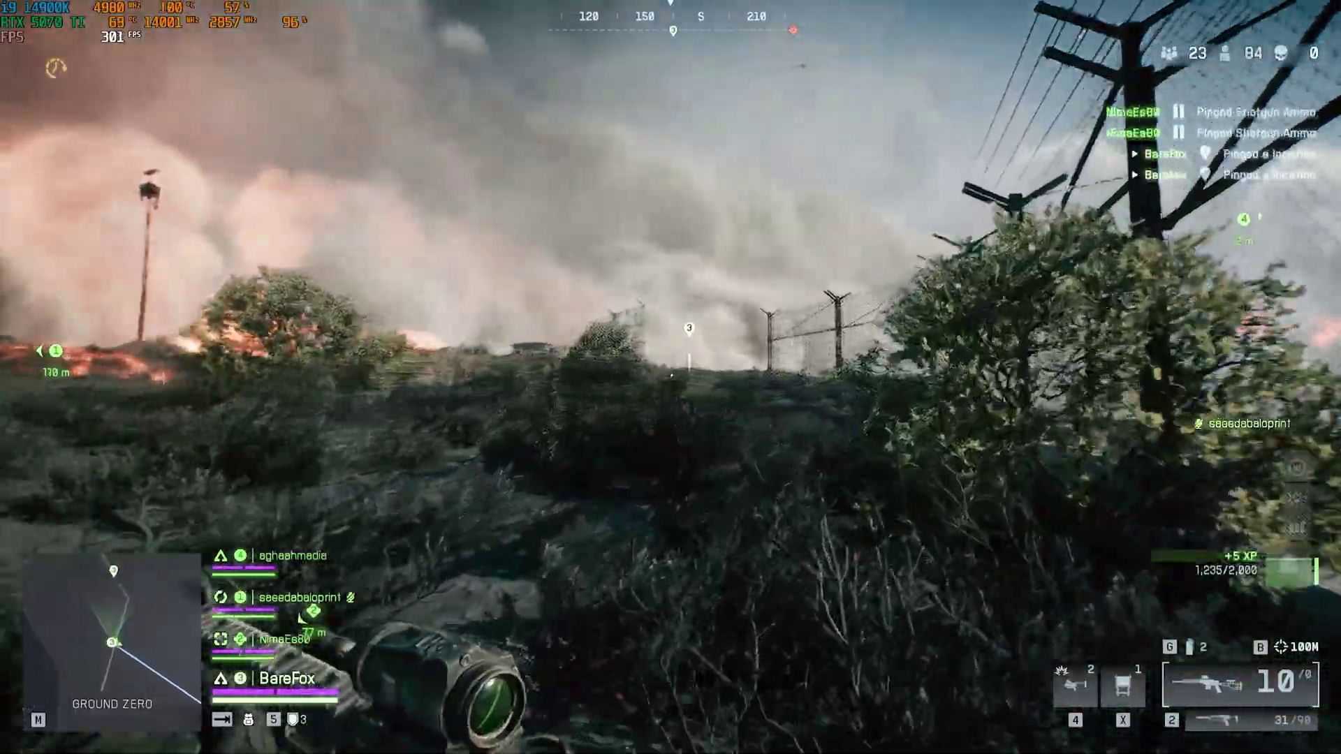
{"action": "key", "text": "w"}
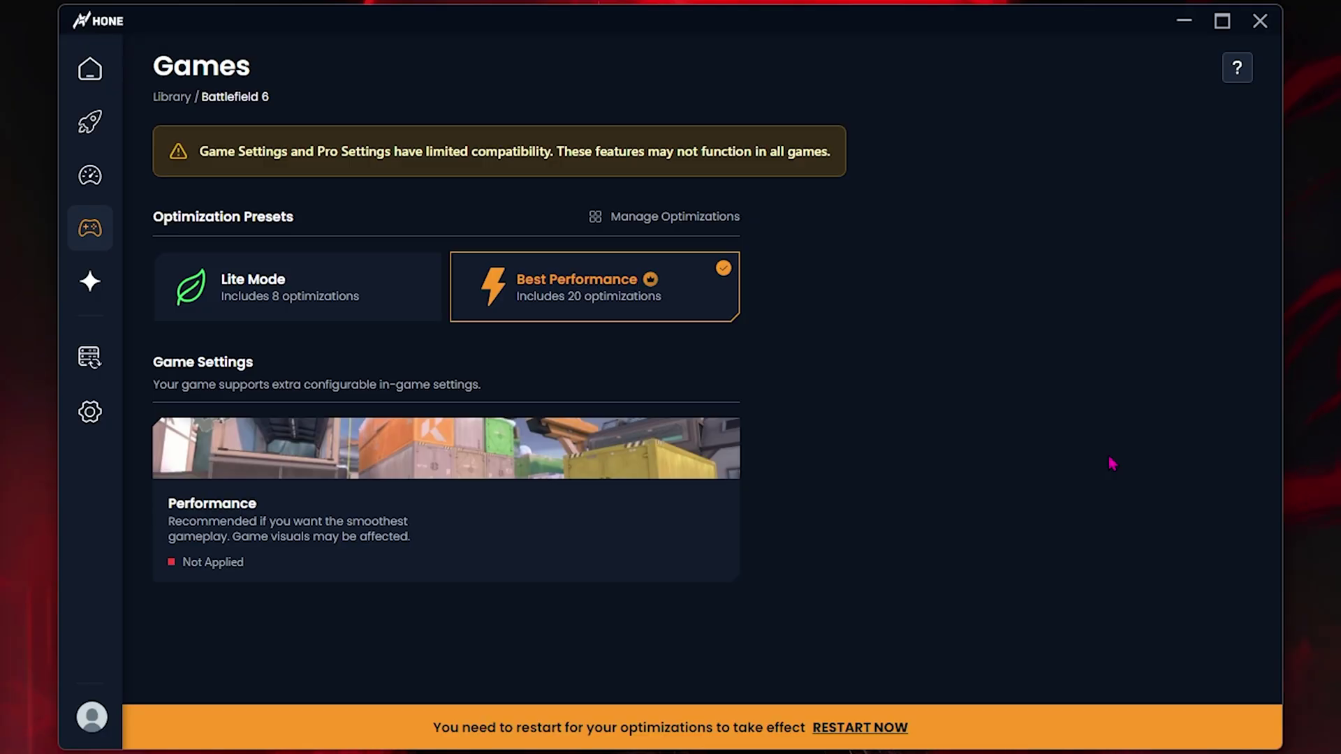
- View the Hone AI assistant page and look through the application settings
{"action": "left_click", "coordinate": [147, 298]}
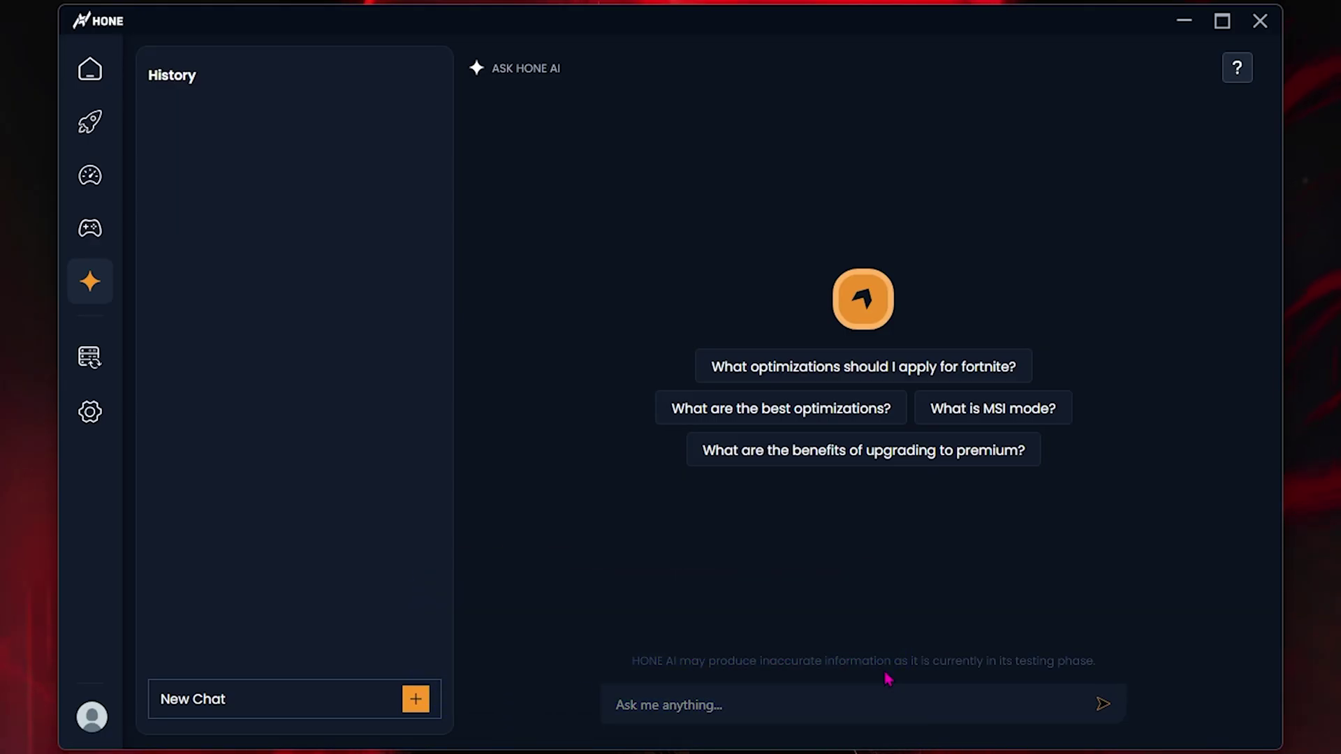
{"action": "left_click", "coordinate": [150, 416]}
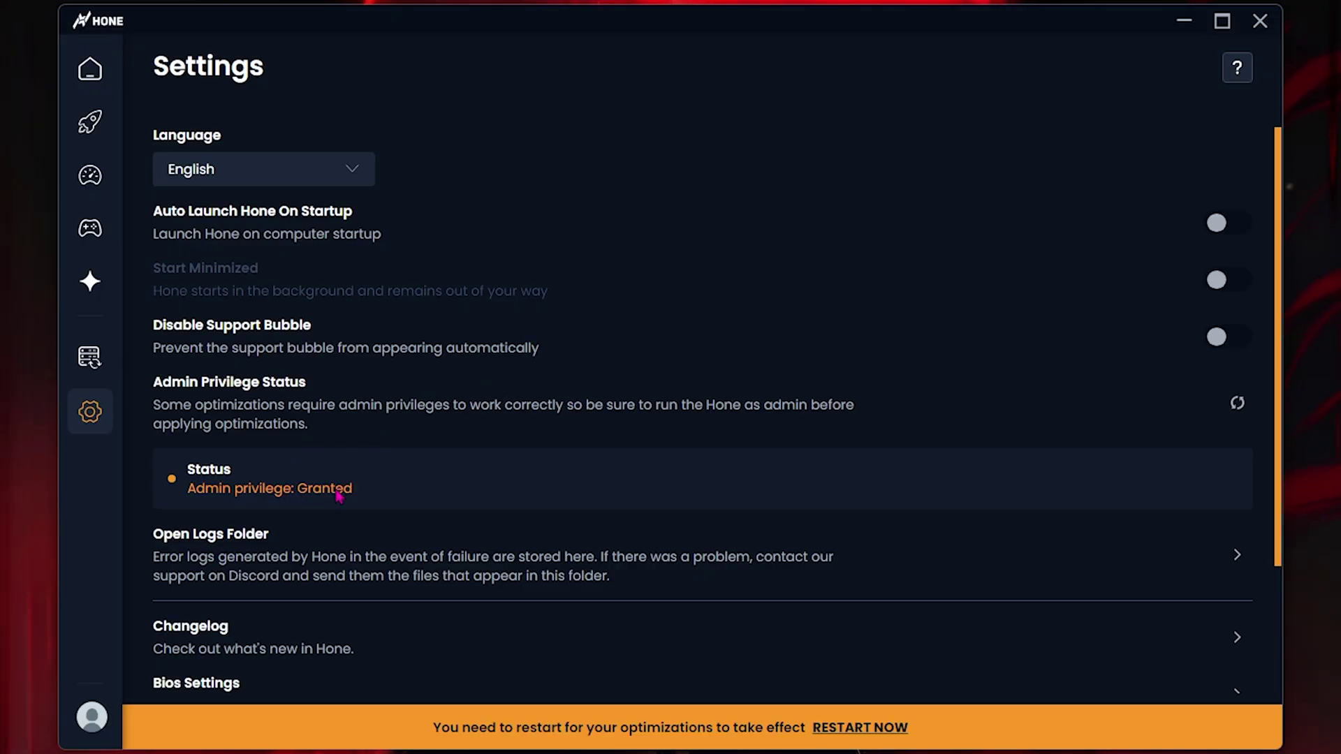
{"action": "scroll", "coordinate": [340, 494], "scroll_direction": "down", "scroll_amount": 3}
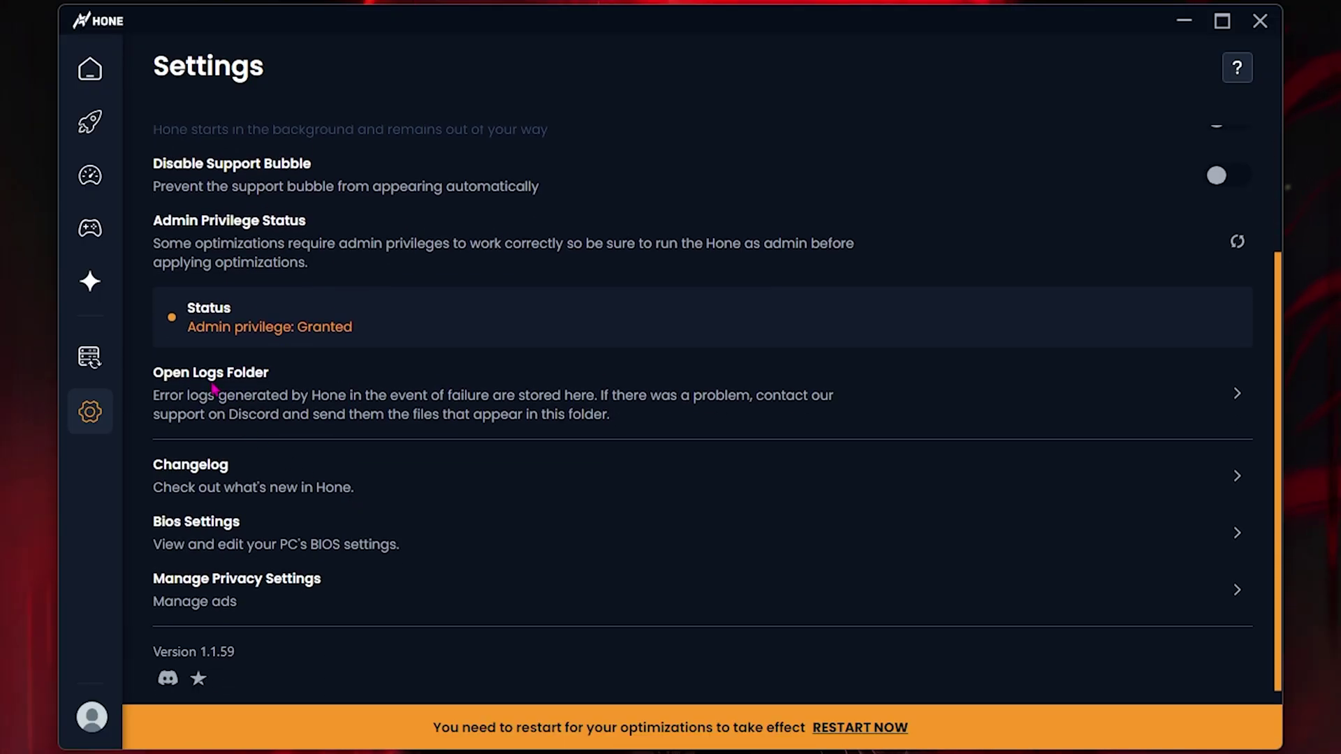
- Look through the list of active optimizations on the Home dashboard
{"action": "left_click", "coordinate": [133, 69]}
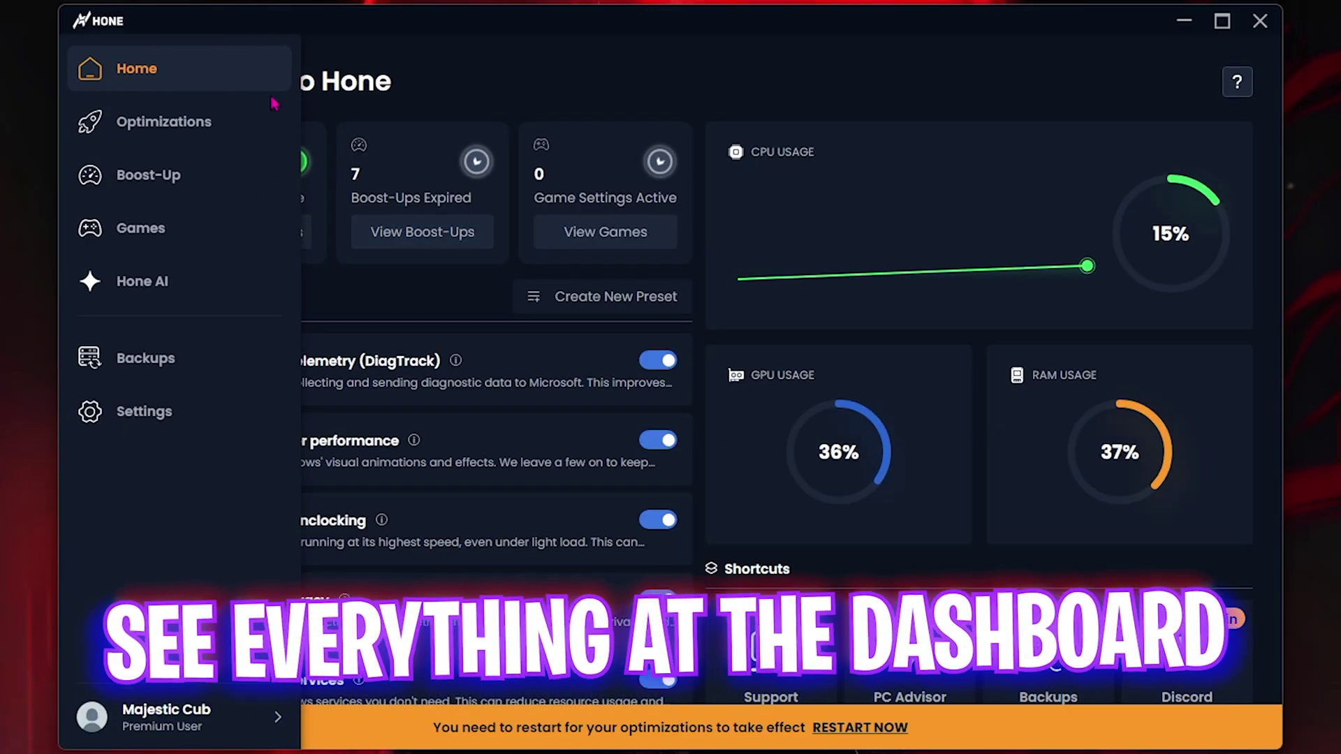
{"action": "scroll", "coordinate": [433, 388], "scroll_direction": "down", "scroll_amount": 15}
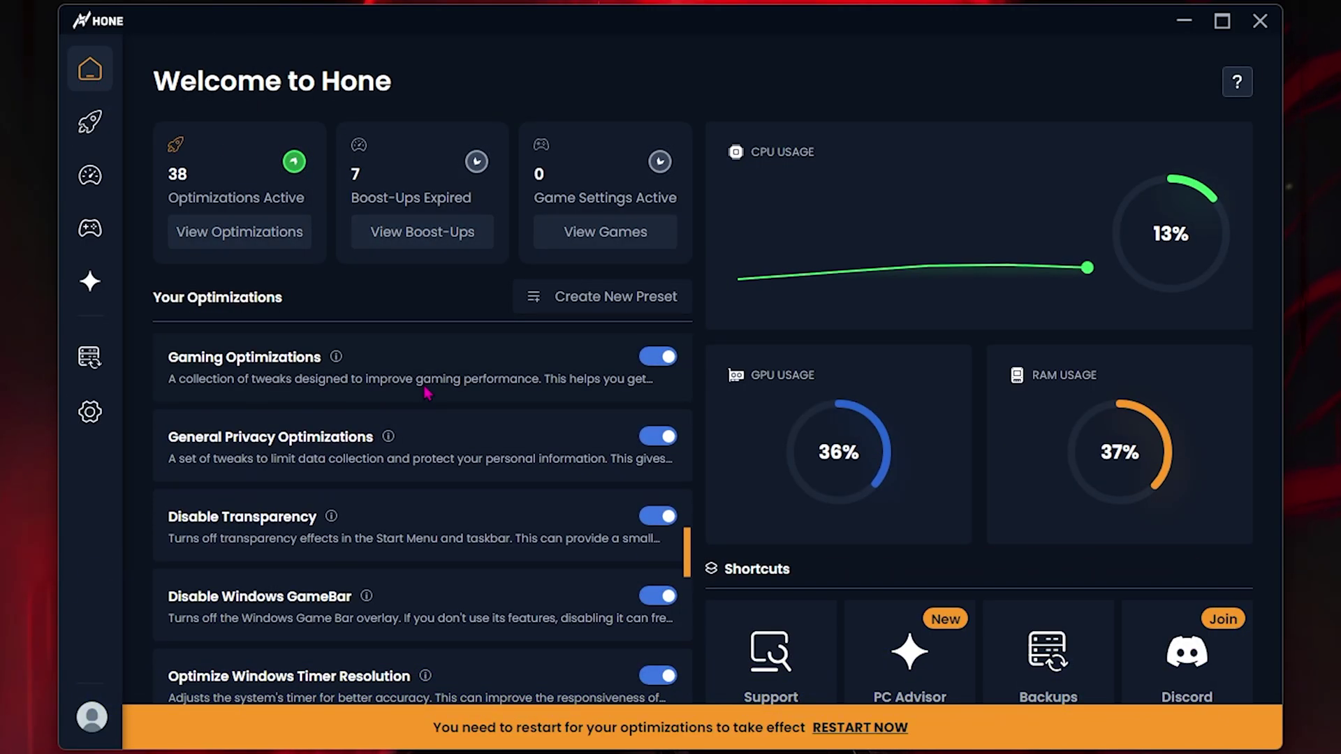
{"action": "scroll", "coordinate": [428, 393], "scroll_direction": "down", "scroll_amount": 15}
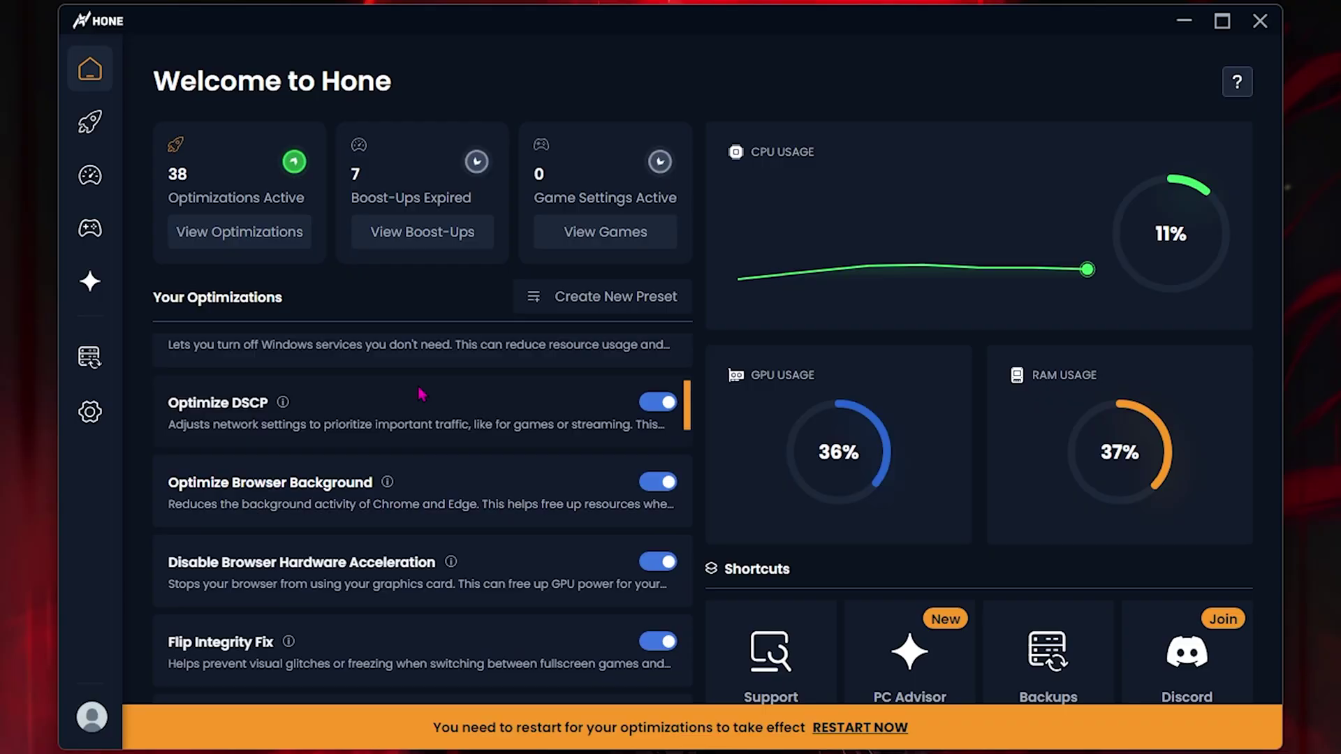
{"action": "scroll", "coordinate": [421, 394], "scroll_direction": "up", "scroll_amount": 5}
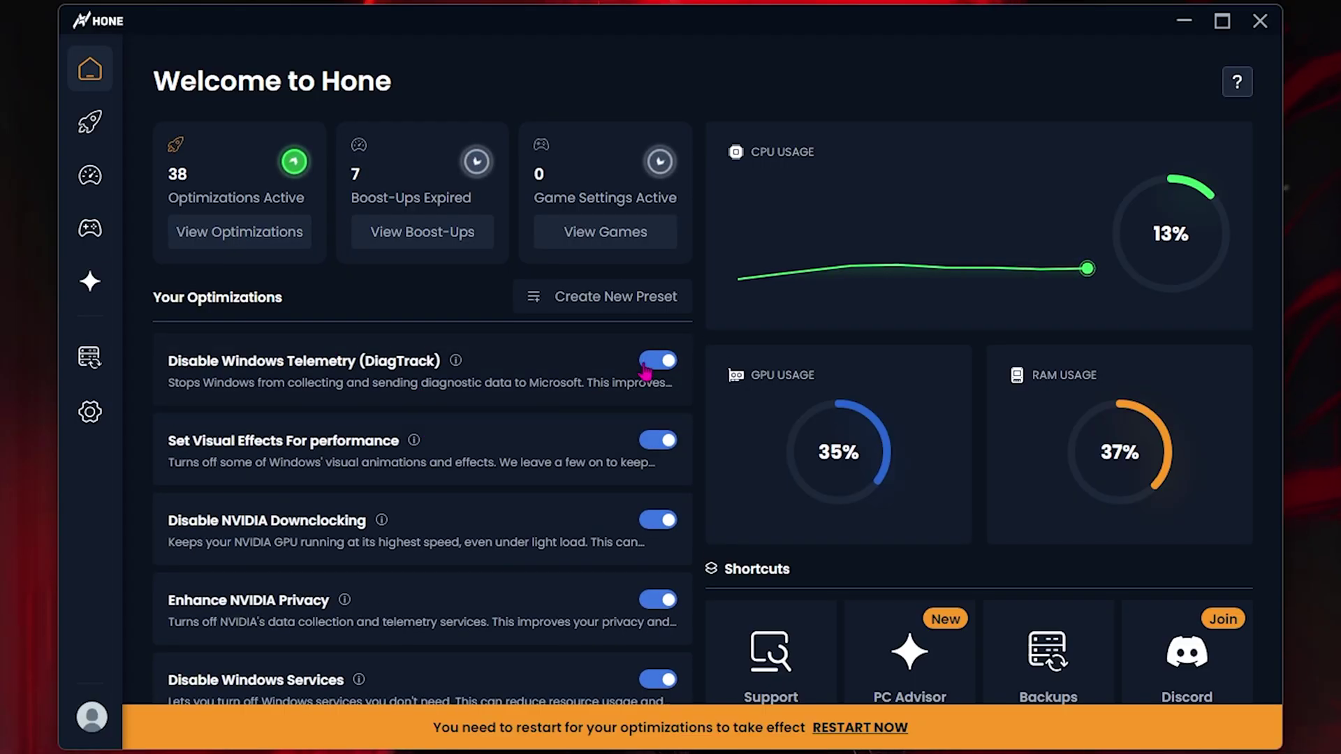
- Deactivate the Disable Windows Telemetry (DiagTrack), Set Visual Effects For performance, Disable NVIDIA Downclocking, Enhance NVIDIA Privacy and Disable Windows Services optimizations
{"action": "left_click", "coordinate": [656, 360]}
{"action": "left_click", "coordinate": [656, 440]}
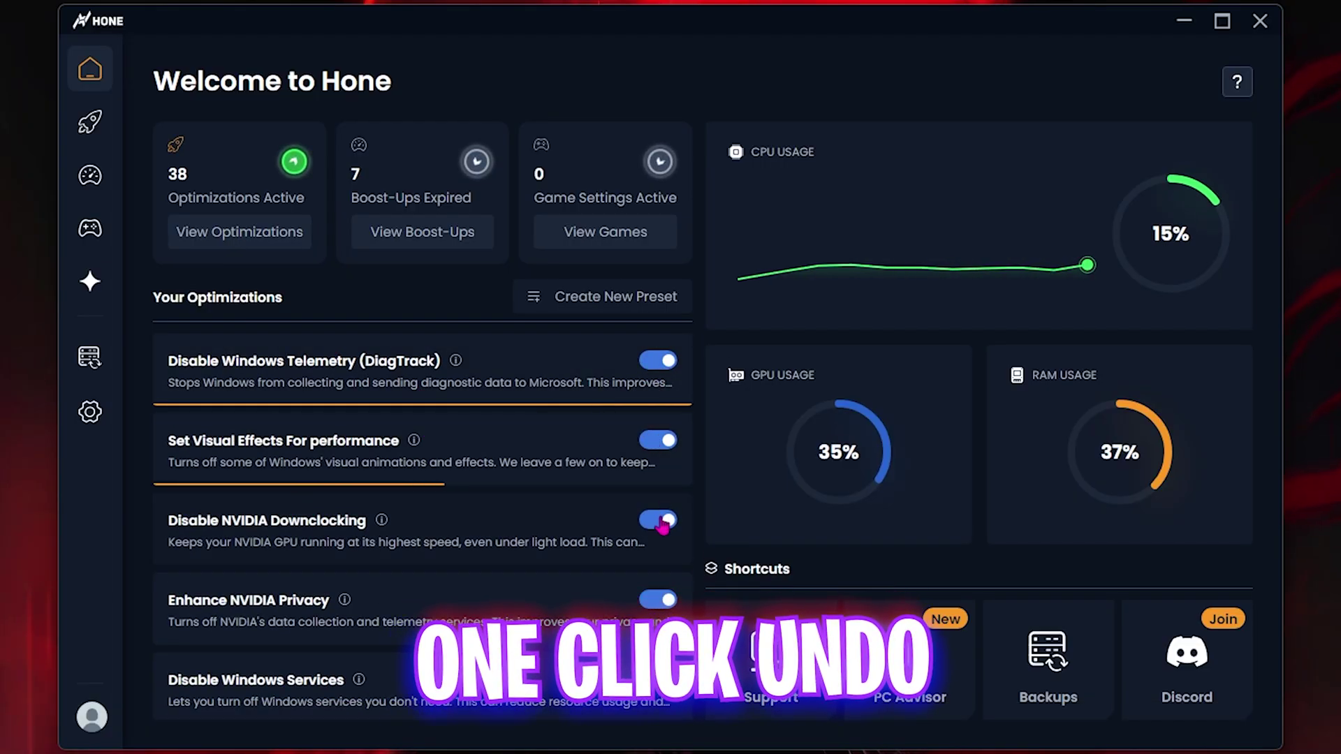
{"action": "left_click", "coordinate": [658, 520]}
{"action": "left_click", "coordinate": [656, 599]}
{"action": "left_click", "coordinate": [657, 599]}
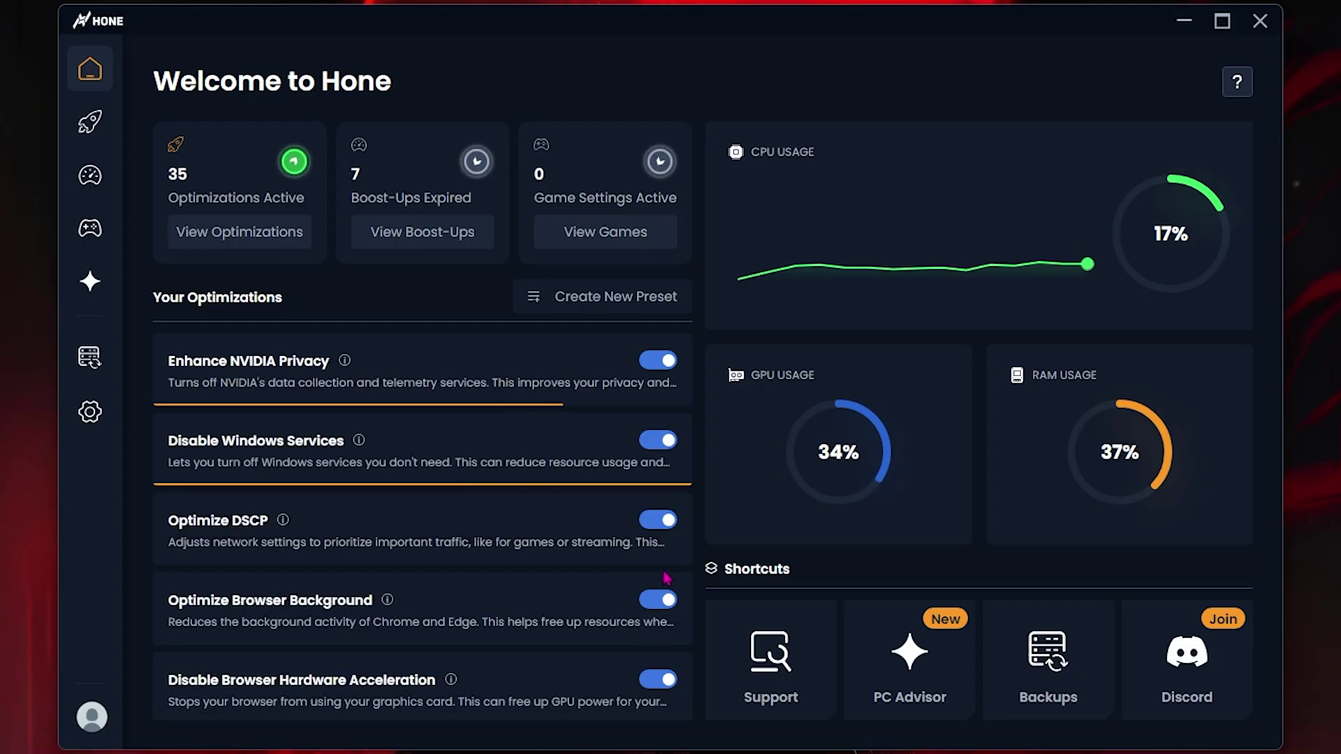
- Deactivate the Optimize Browser Background, Debloat Network Adapter, Flip Integrity Fix, Disable Browser Hardware Acceleration and Optimize DSCP optimizations
{"action": "left_click", "coordinate": [658, 523]}
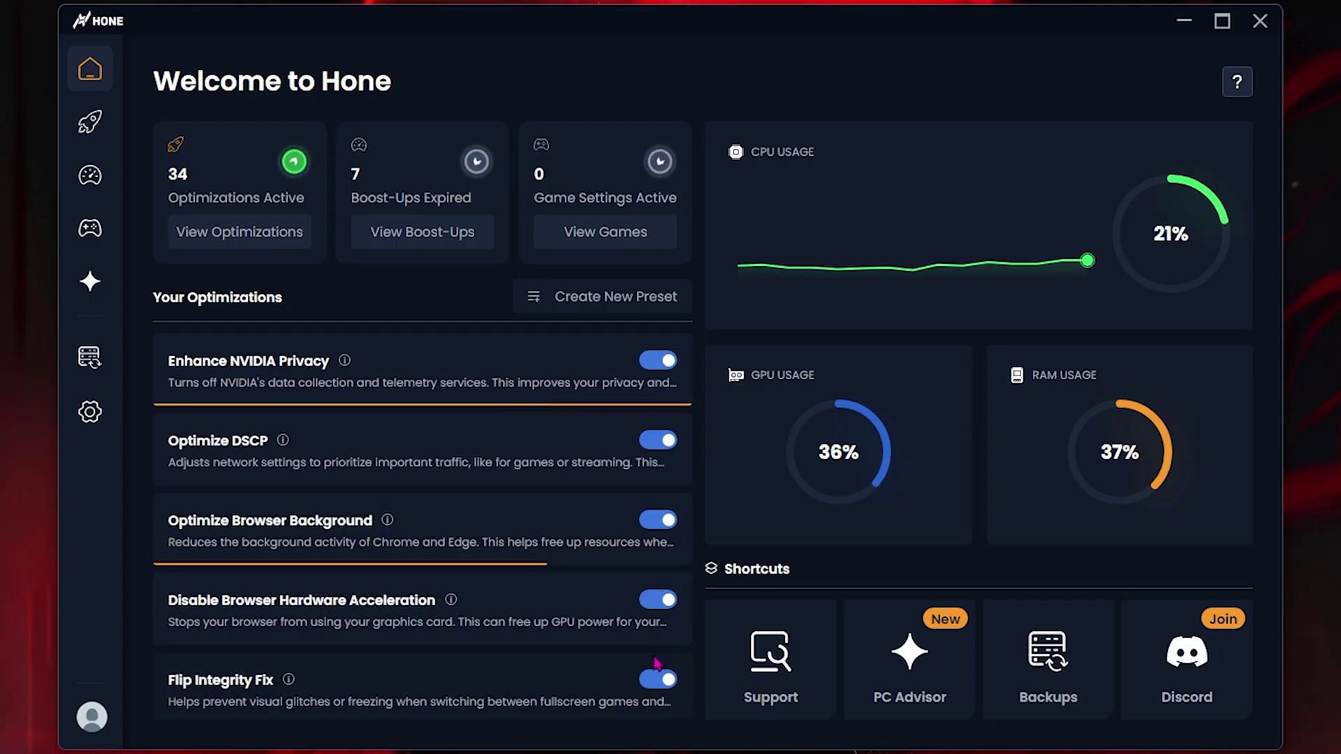
{"action": "left_click", "coordinate": [662, 602]}
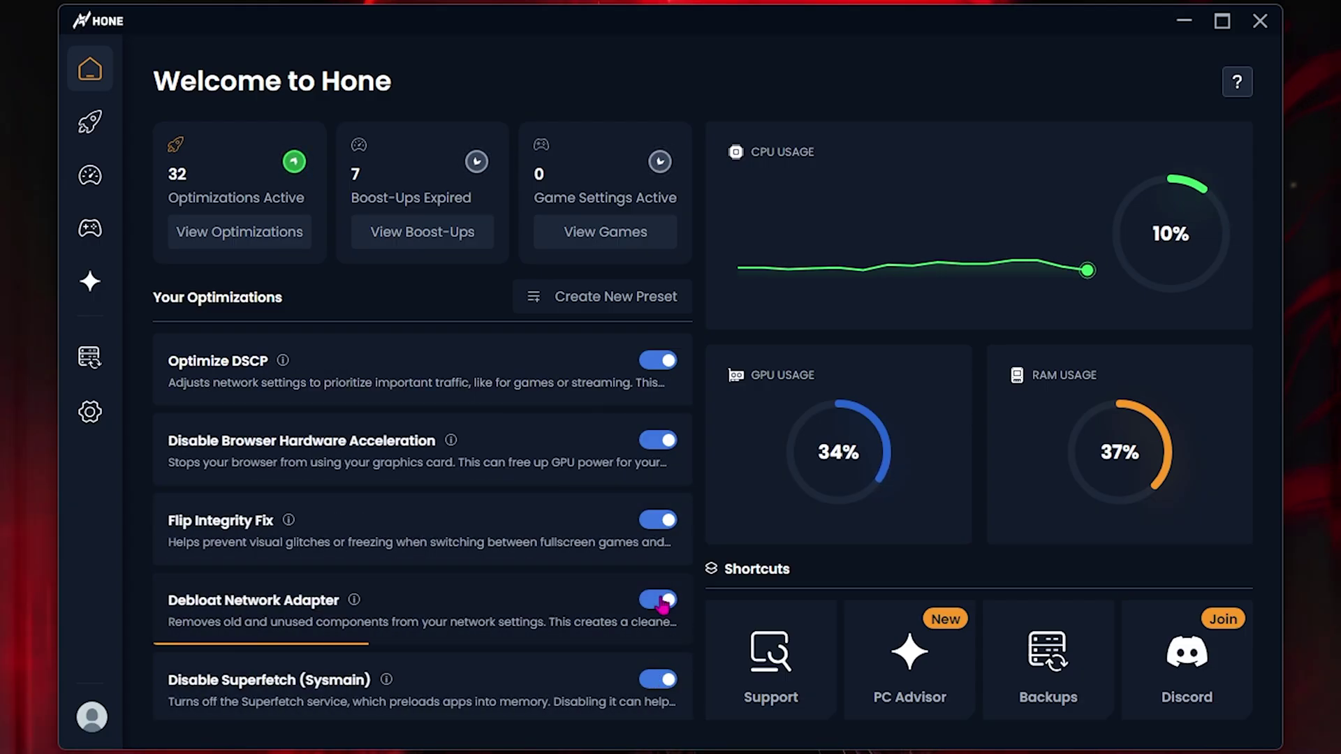
{"action": "left_click", "coordinate": [660, 532]}
{"action": "left_click", "coordinate": [658, 442]}
{"action": "left_click", "coordinate": [658, 364]}
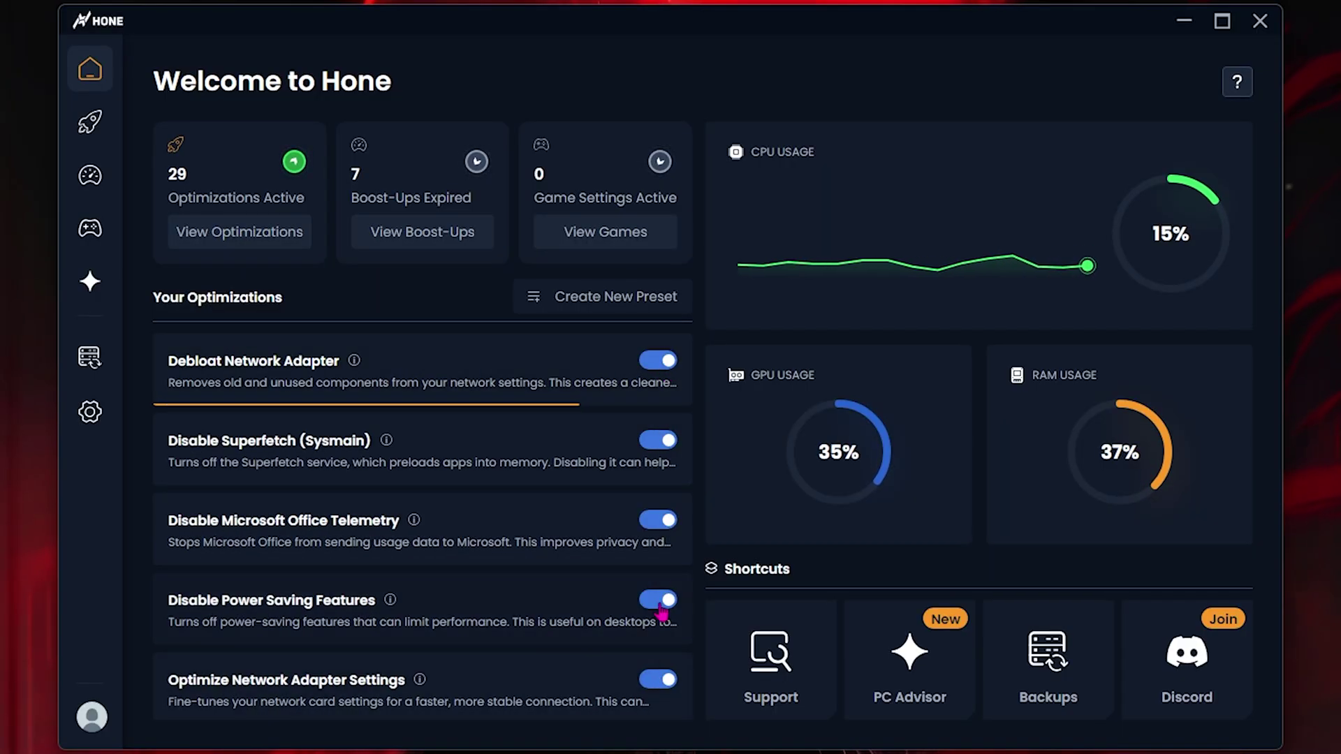
- Deactivate the Disable Power Saving Features, Disable Microsoft Office Telemetry and Disable Superfetch (Sysmain) optimizations
{"action": "left_click", "coordinate": [659, 599]}
{"action": "left_click", "coordinate": [659, 525]}
{"action": "left_click", "coordinate": [659, 442]}
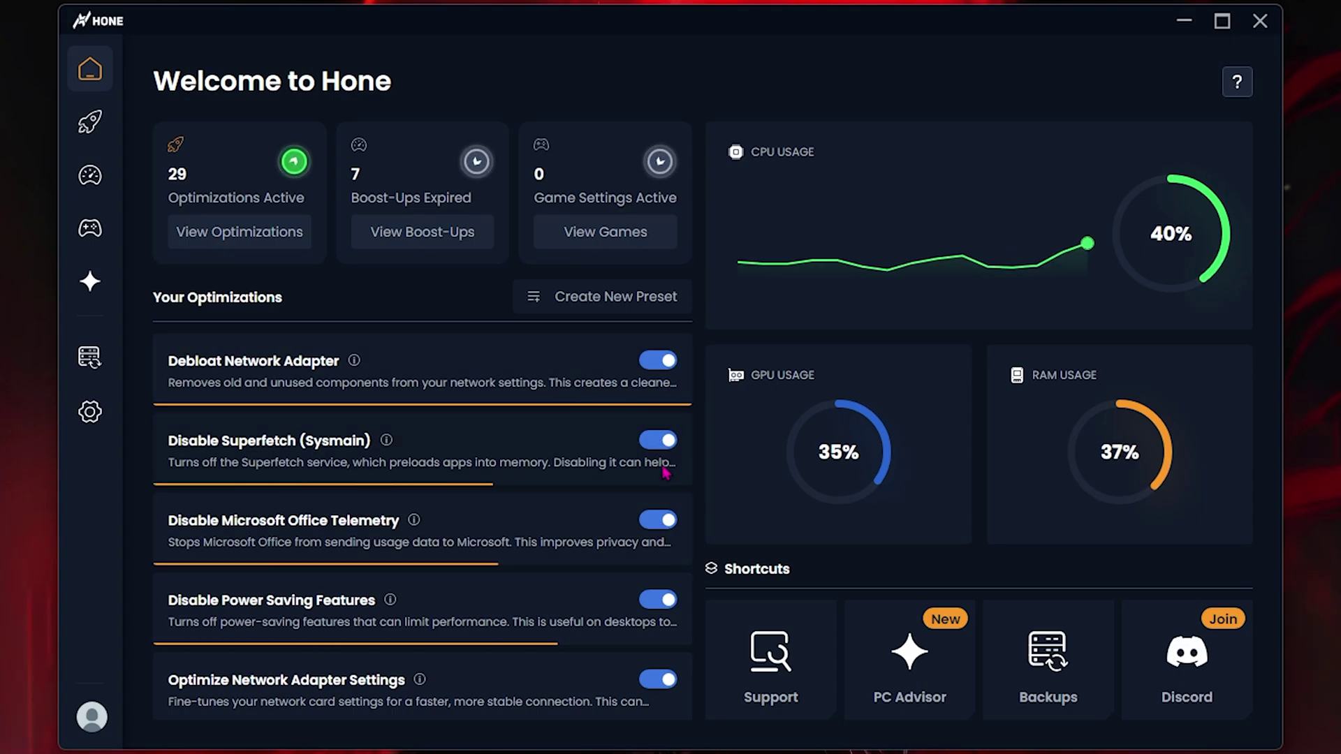